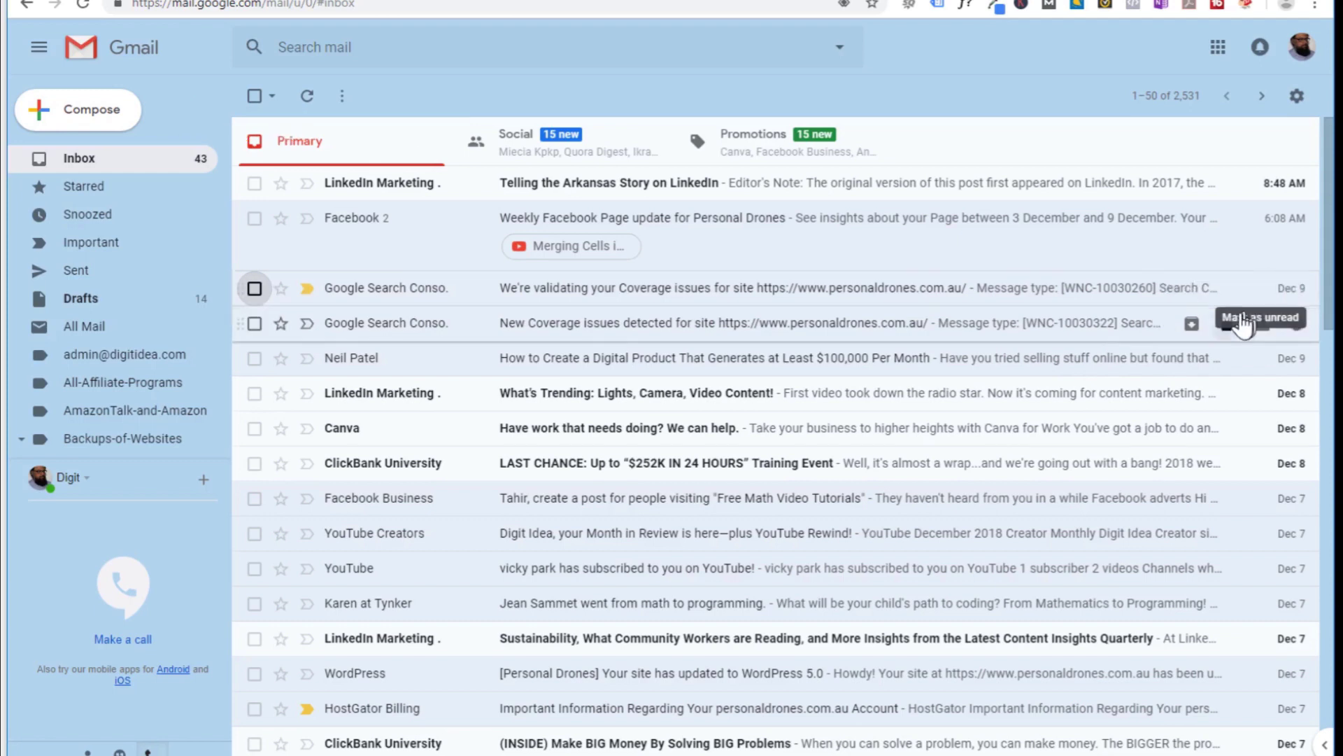
- Mark the Google Search Console Coverage validation email unread, raising the inbox count to 44
left_click(253, 289)
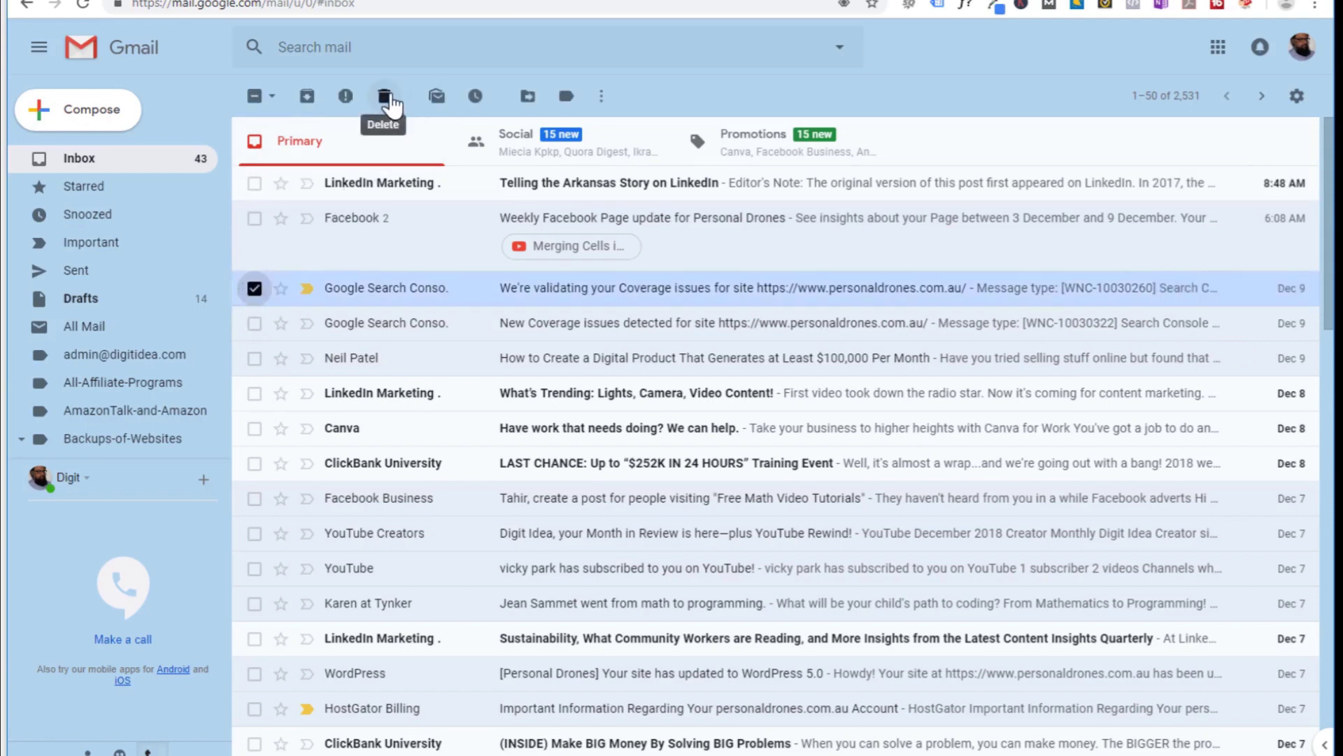
left_click(255, 290)
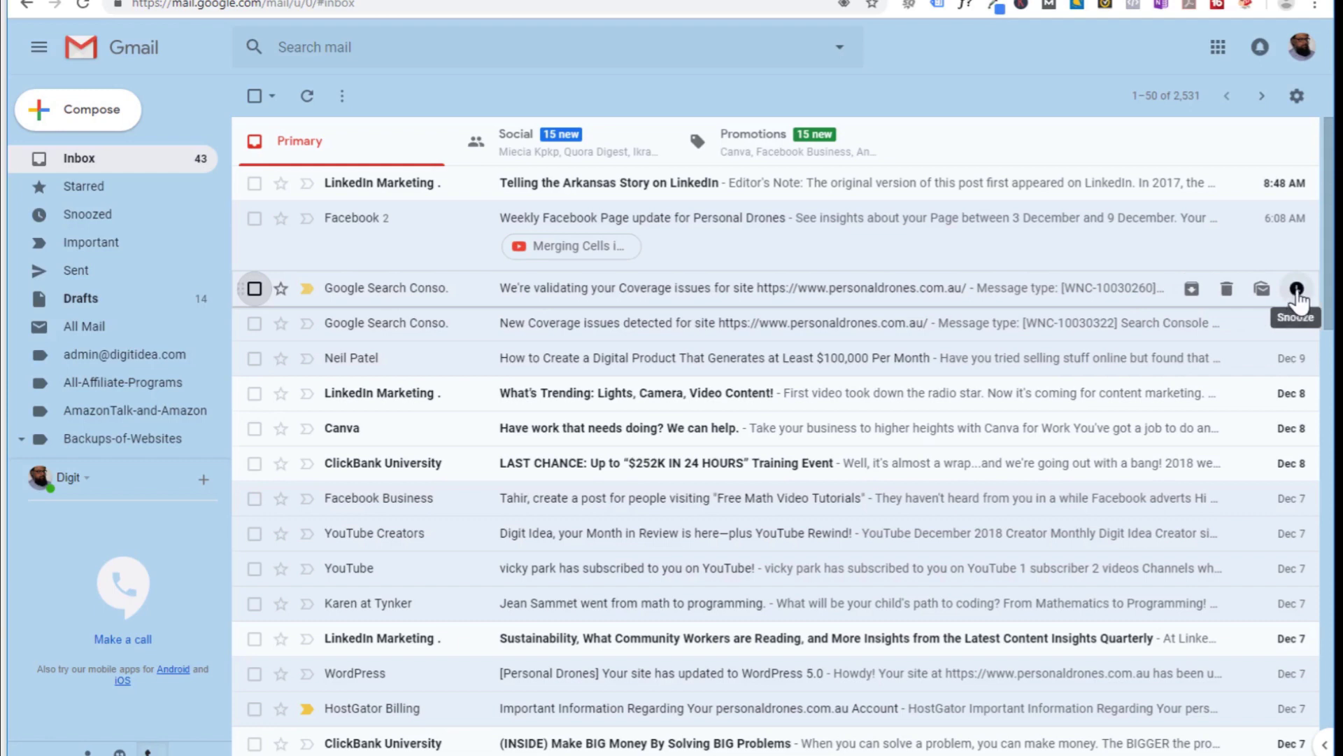
left_click(1262, 292)
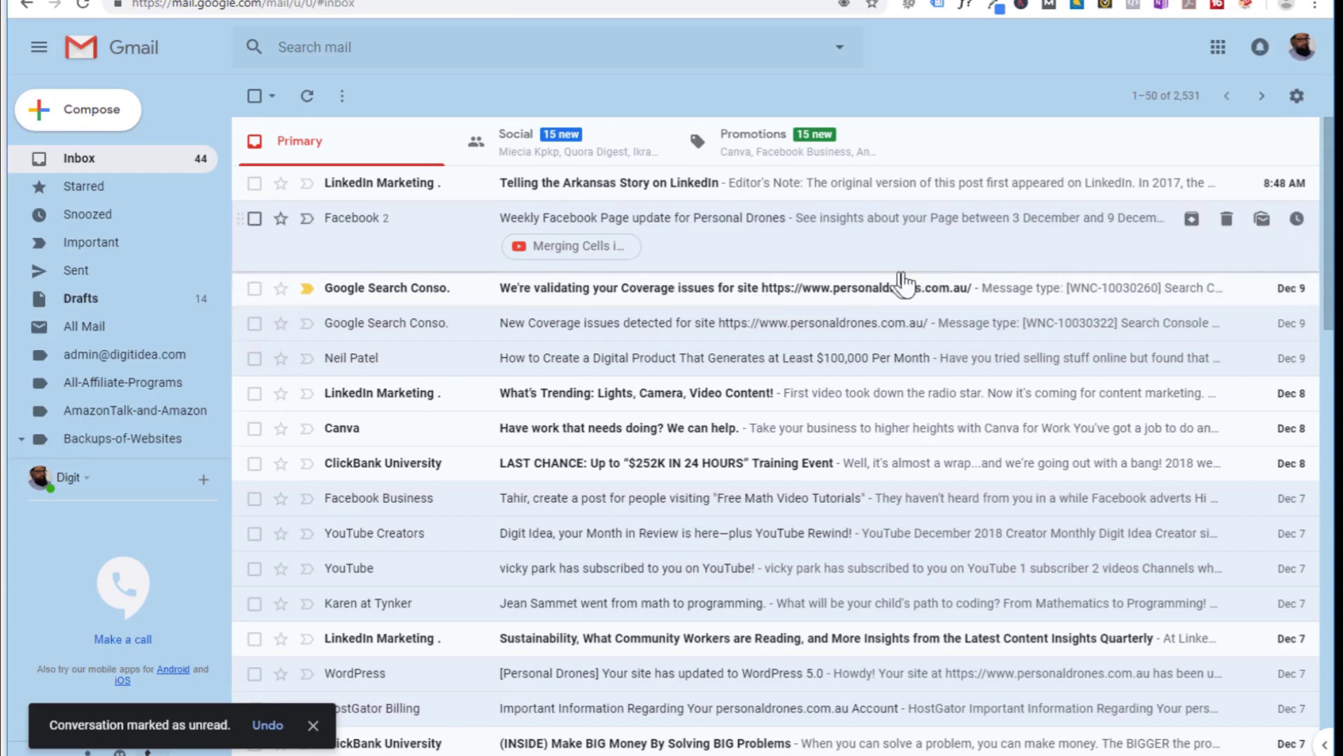
- Undo the unread marking with Ctrl+Z and archive the Coverage validation conversation
key("z")
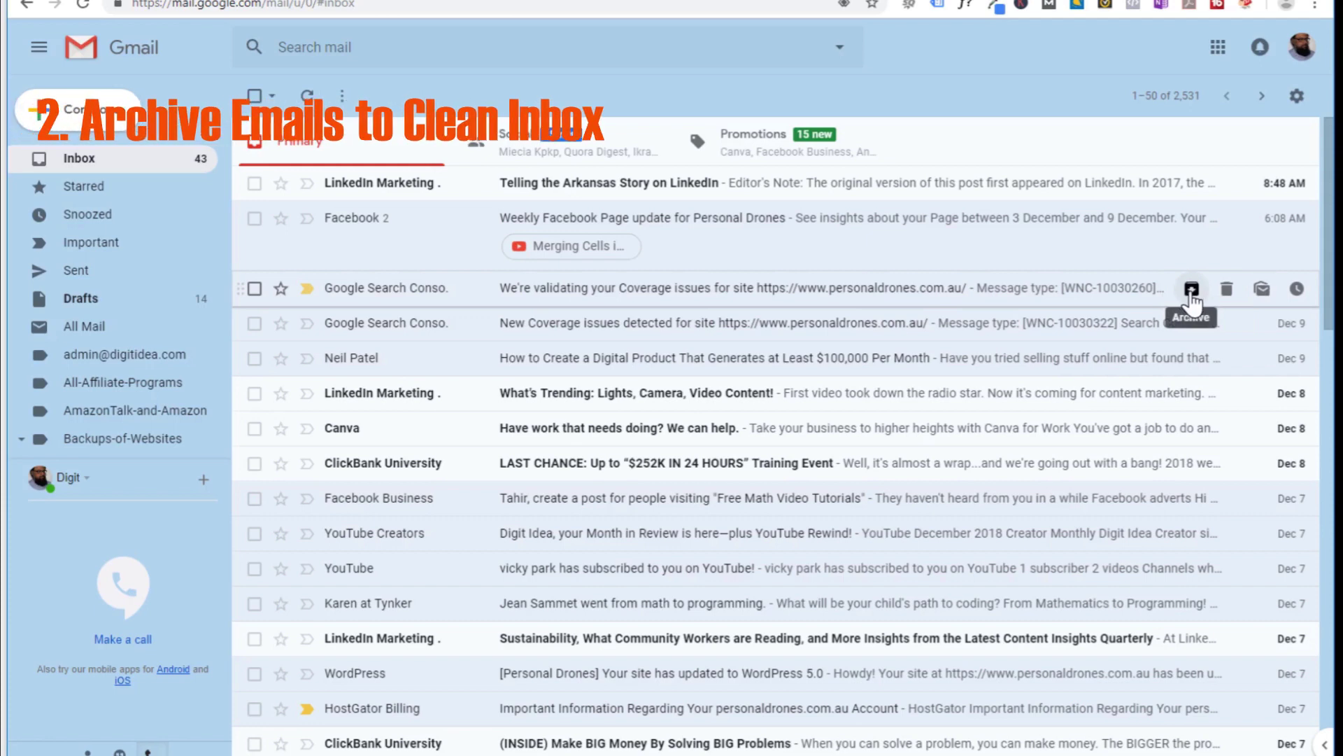
left_click(1191, 290)
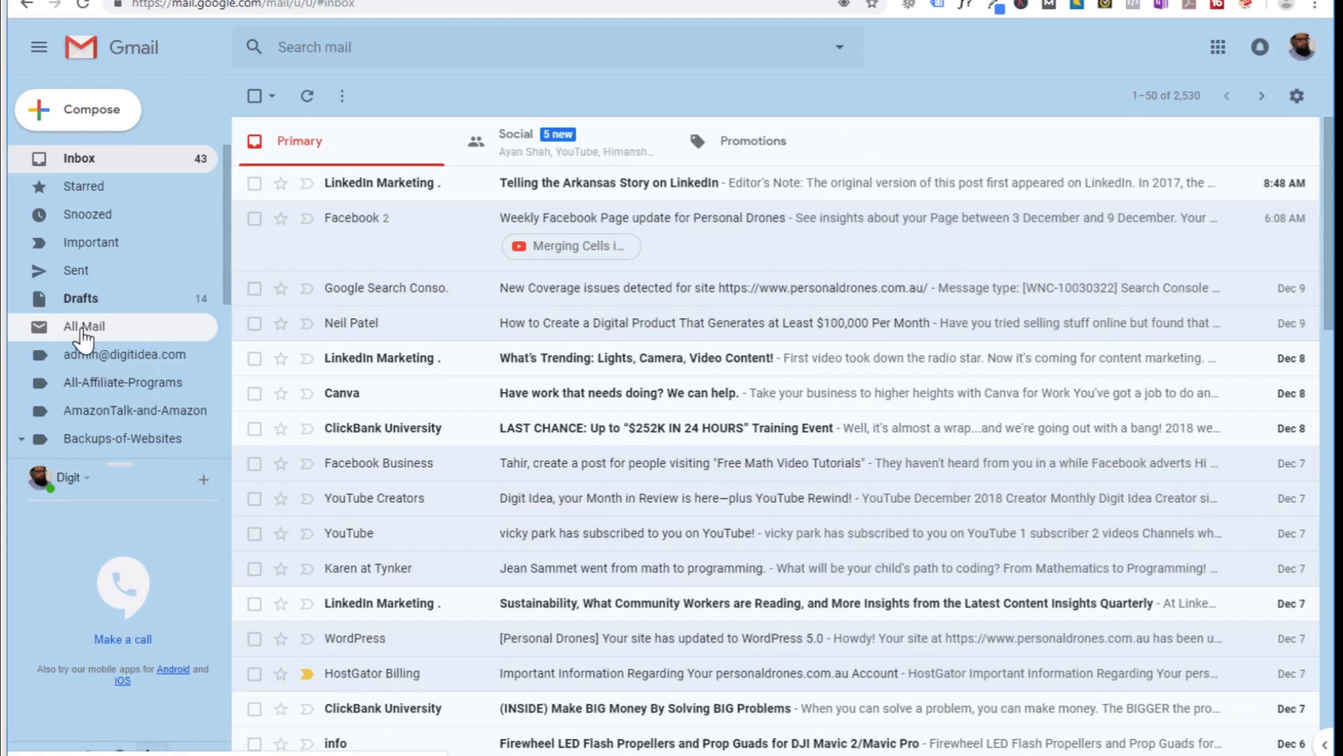
- Move the Coverage validation conversation from All Mail back to the inbox, then return to Inbox
left_click(83, 327)
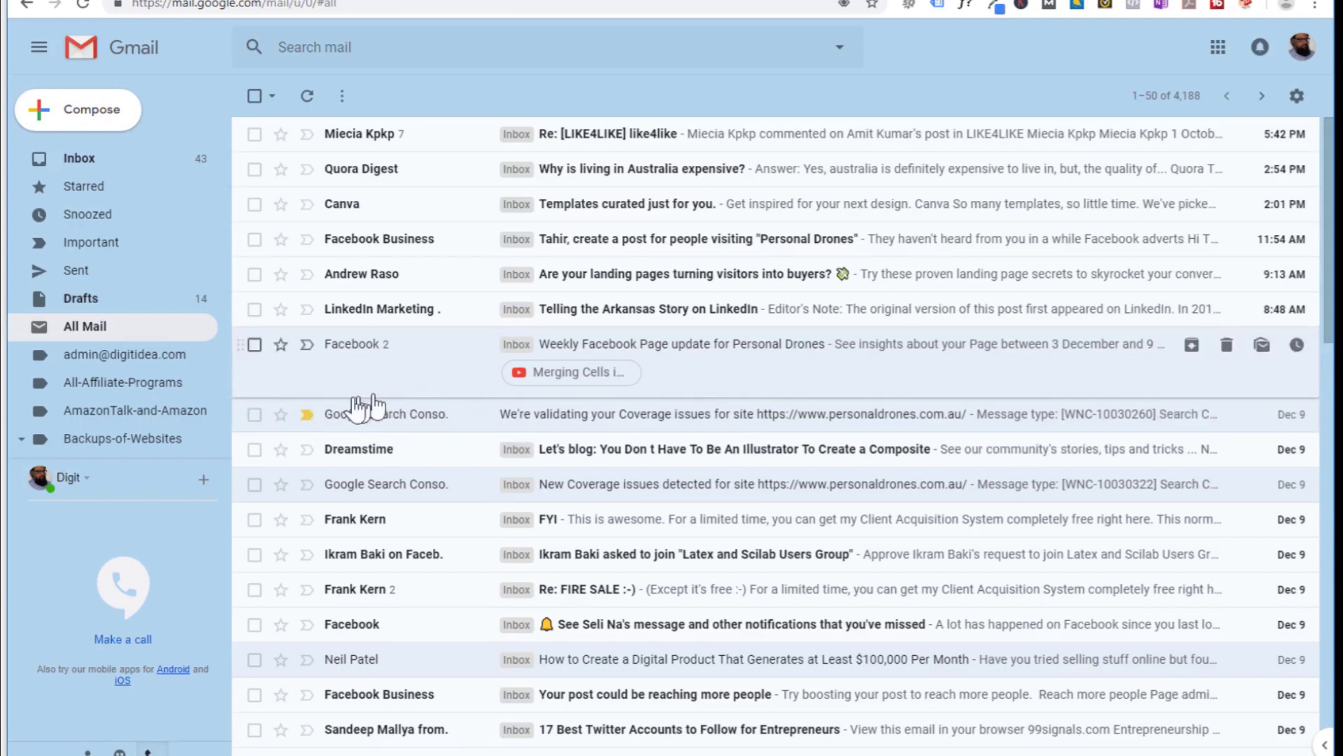
right_click(317, 420)
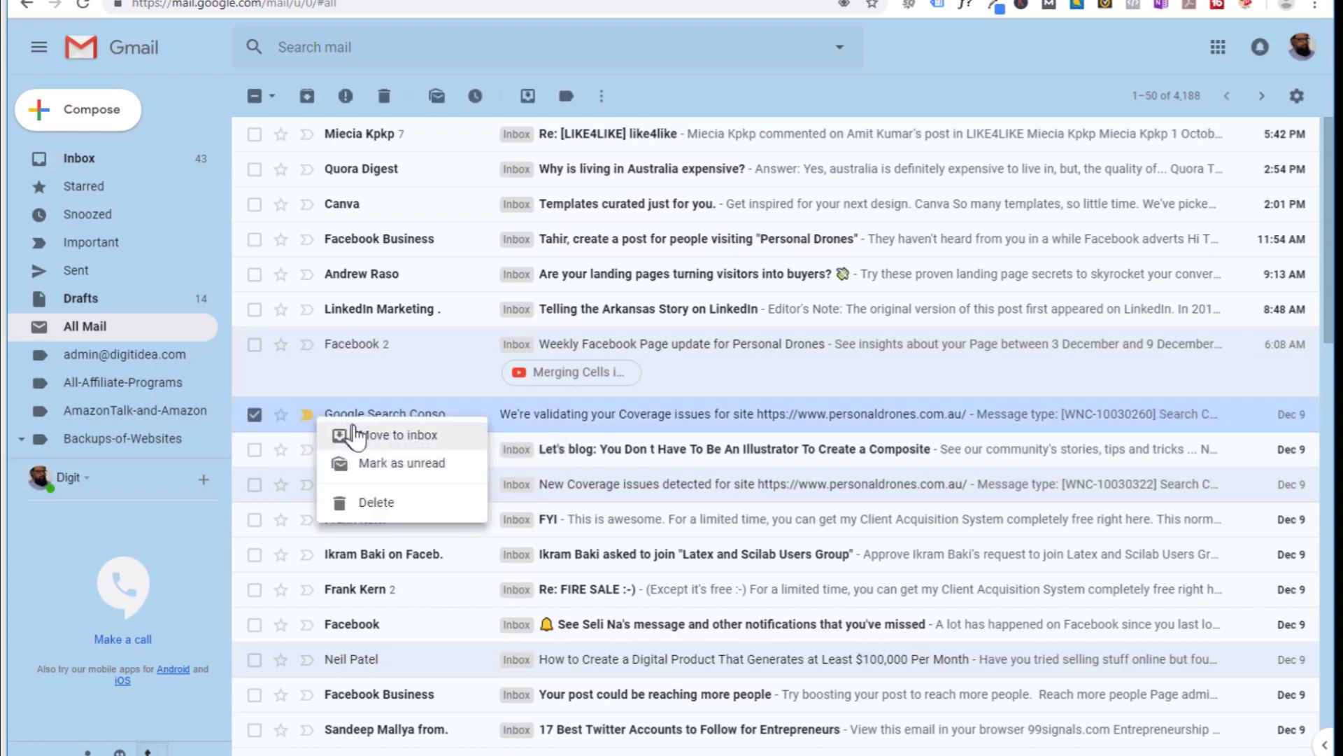
left_click(412, 436)
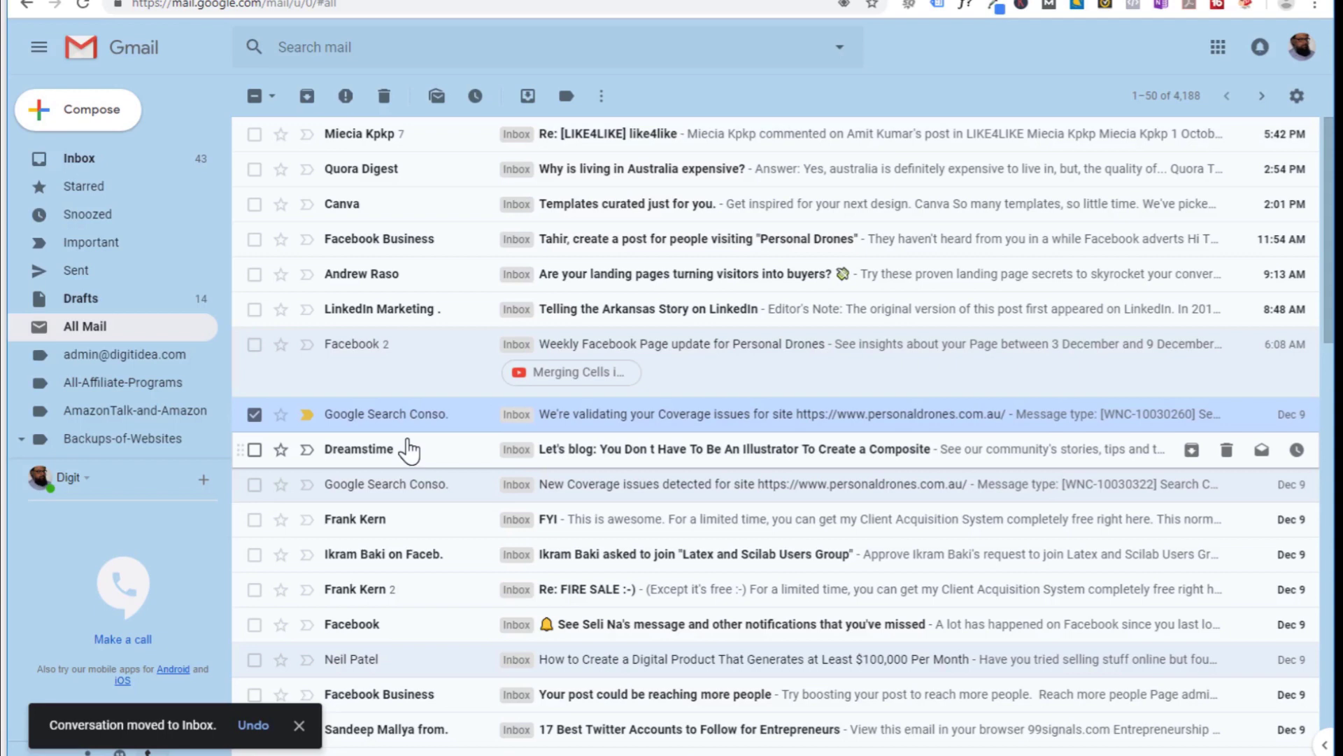
left_click(67, 180)
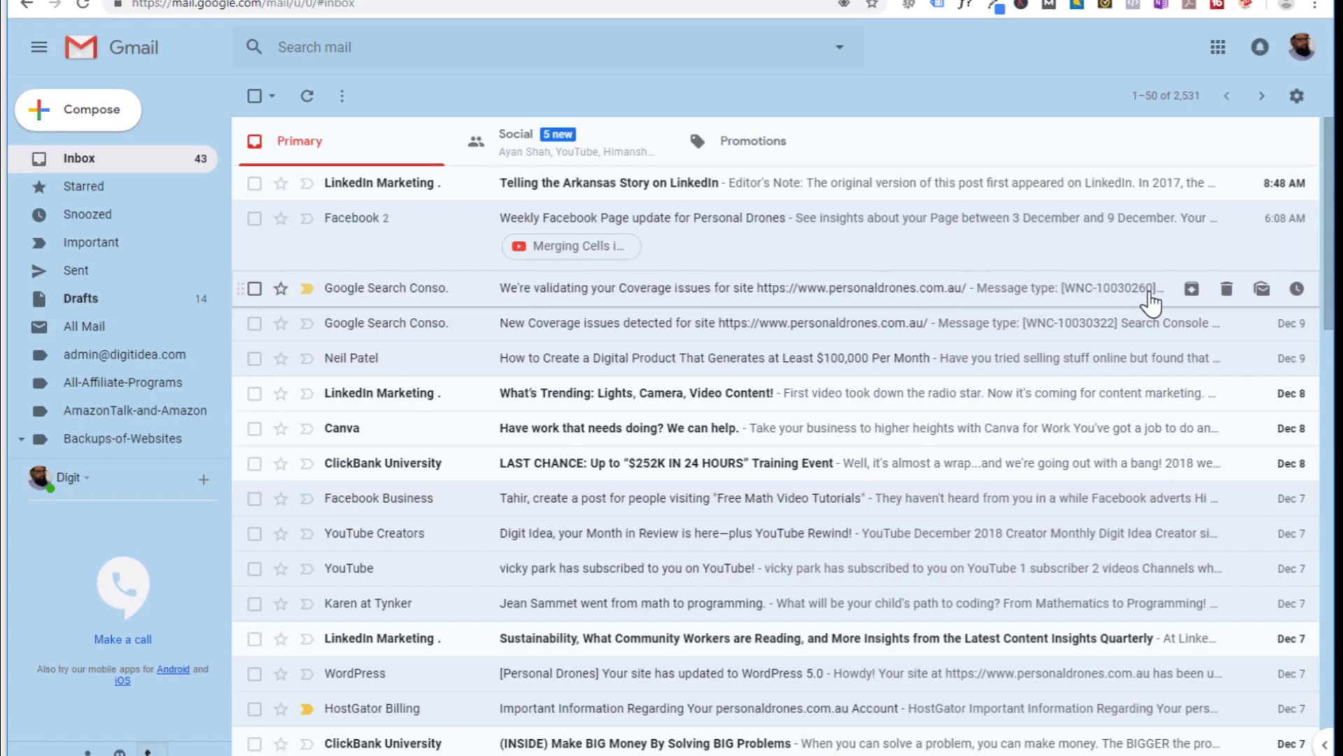
- Show snooze times for the Facebook weekly Page update conversation in All Mail
left_click(99, 330)
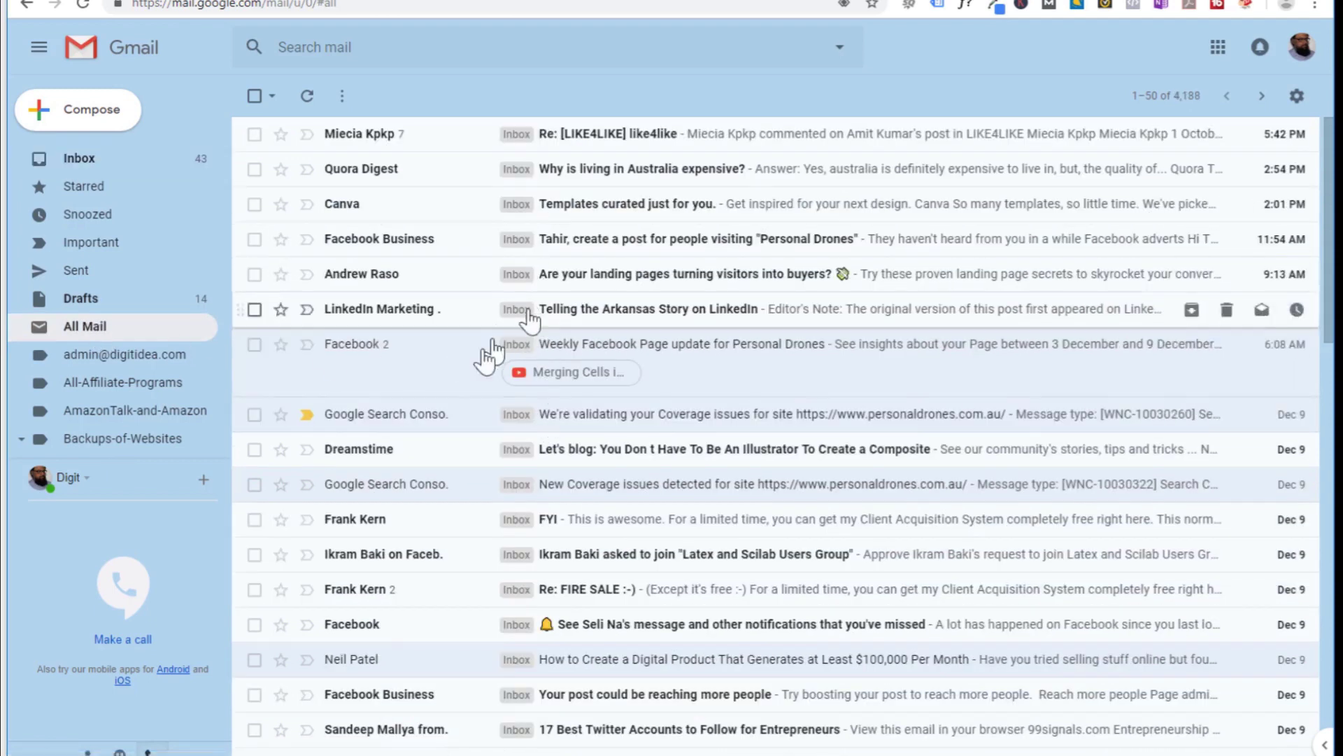
left_click(73, 330)
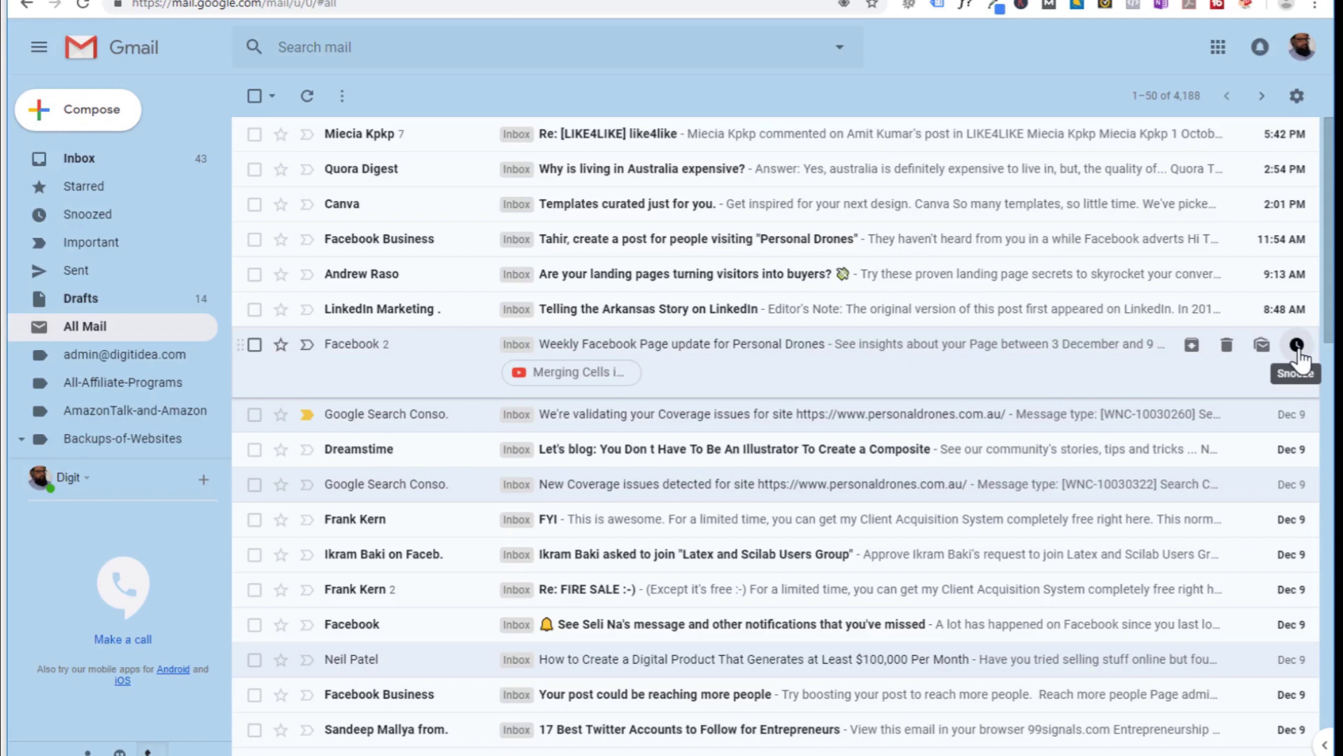
left_click(1296, 346)
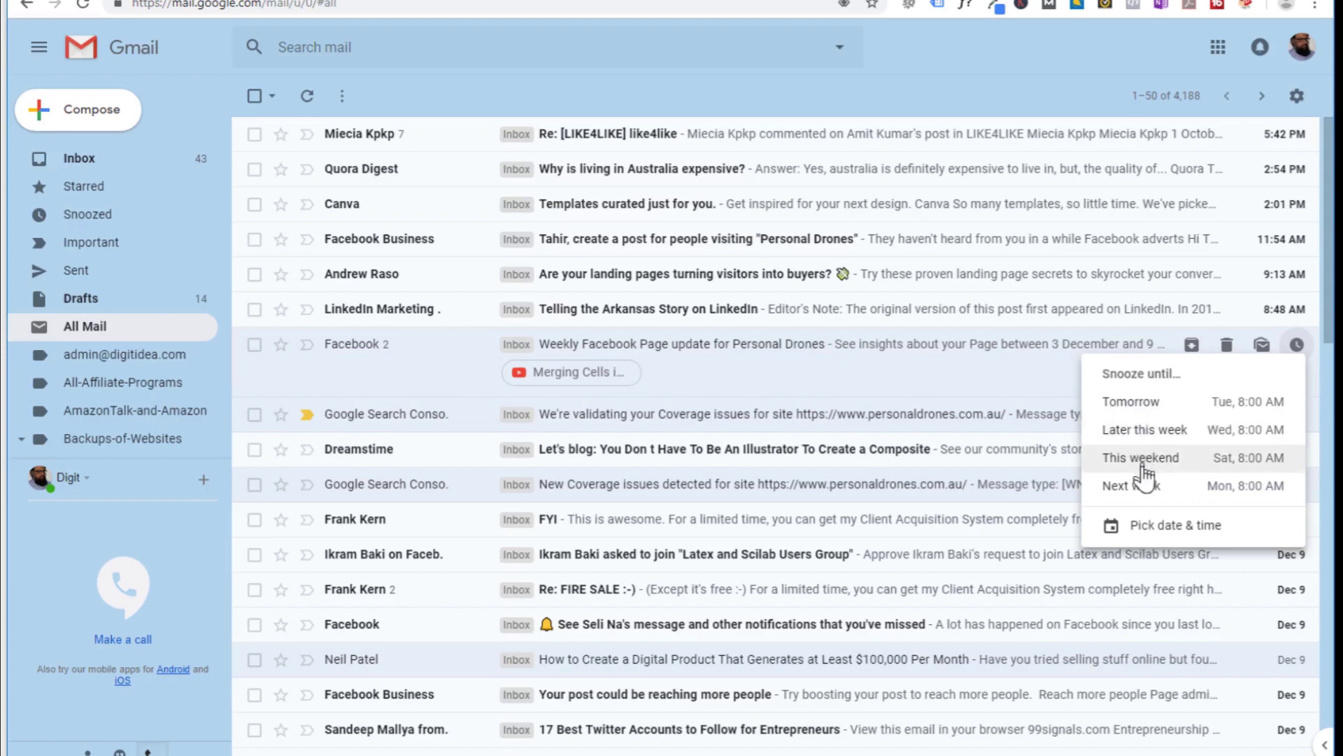
left_click(1158, 530)
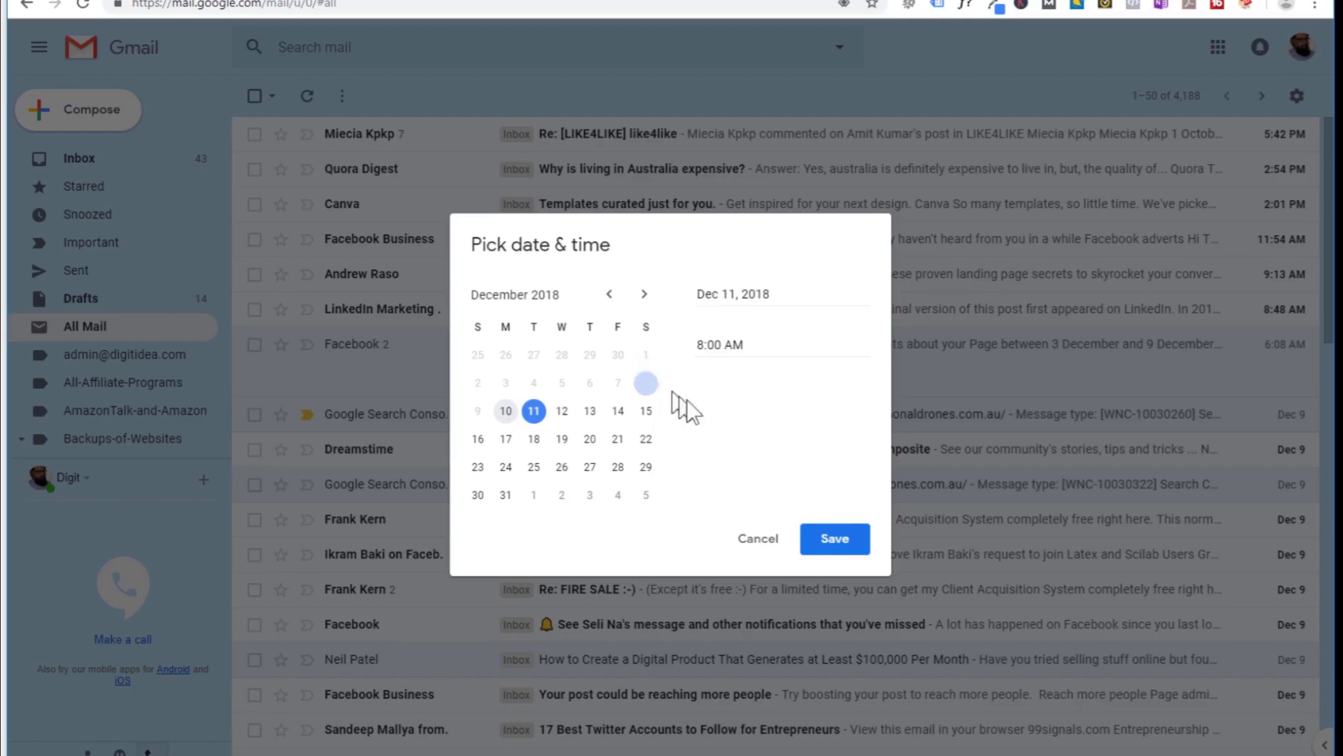
left_click(757, 541)
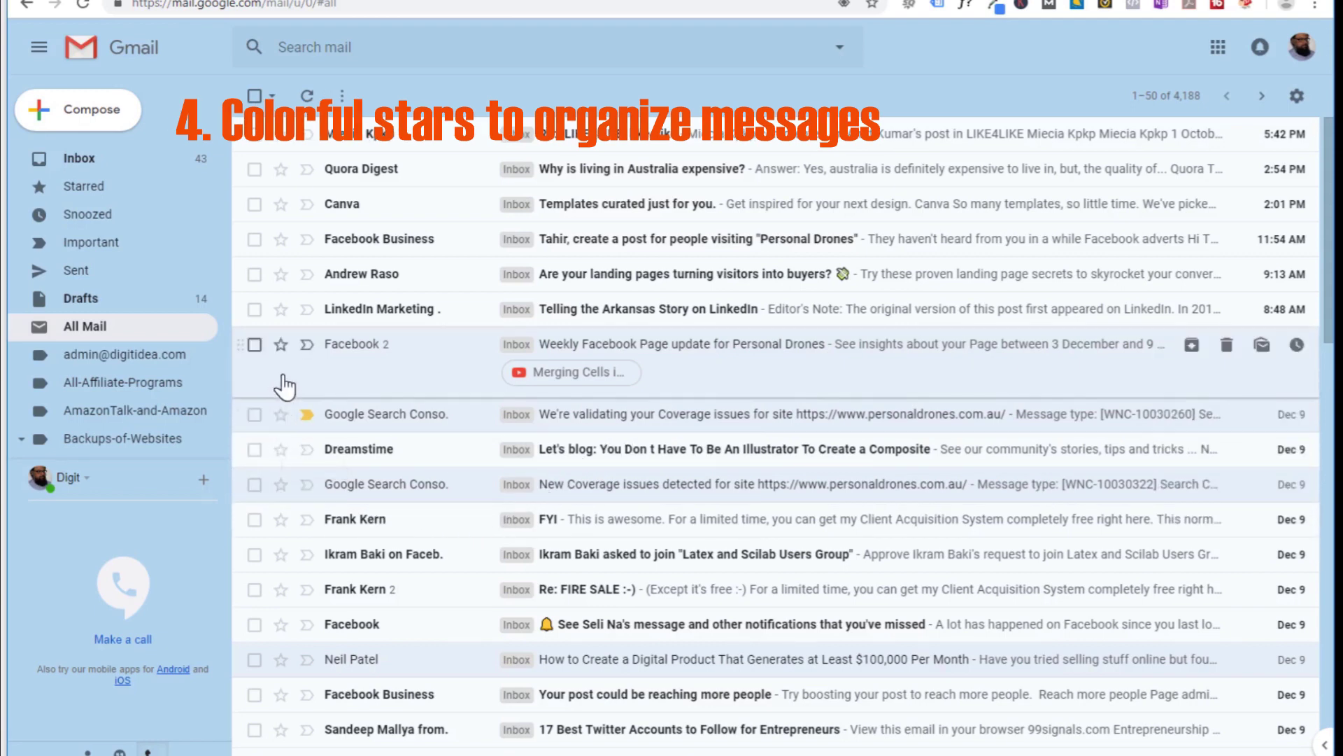
- Toggle the Search Console conversation's importance off and back on, then star it
left_click(307, 414)
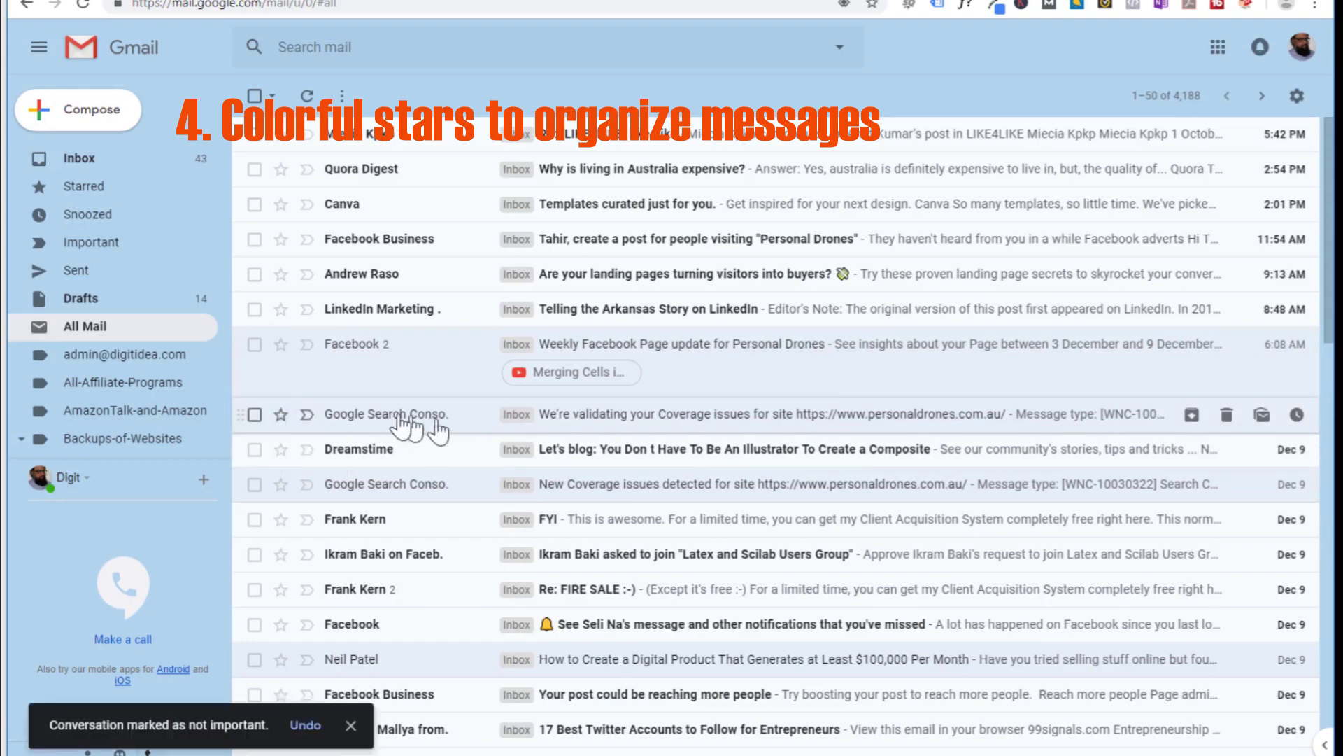
left_click(306, 414)
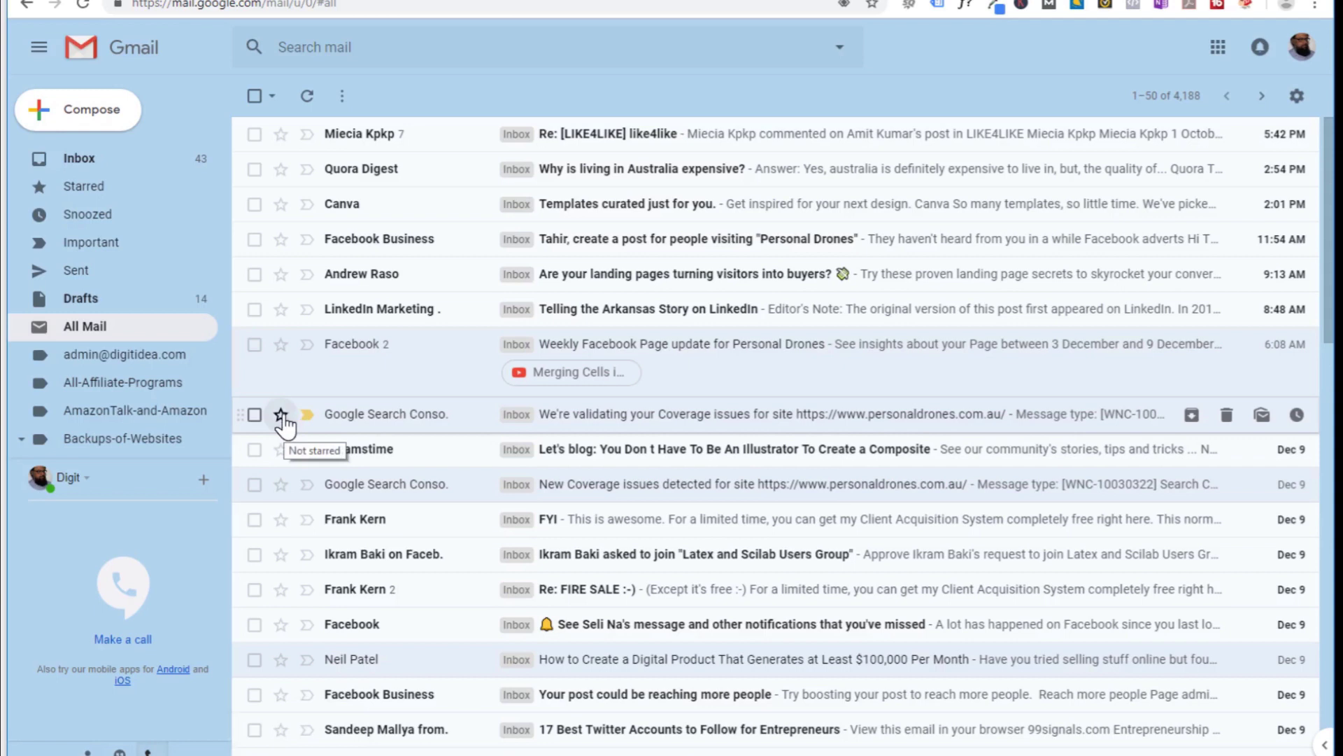
left_click(280, 415)
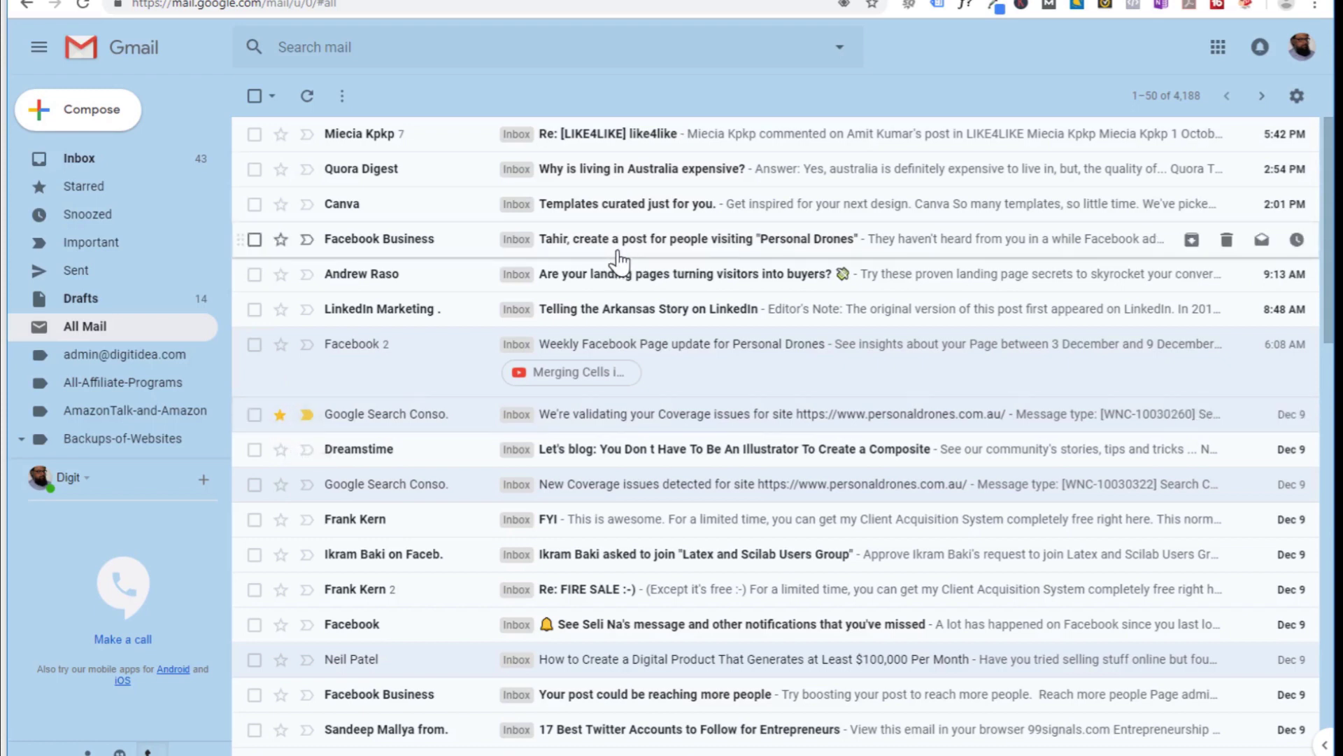
- In Settings, move the blue star into the In use stars alongside yellow, green and purple-question
left_click(1297, 97)
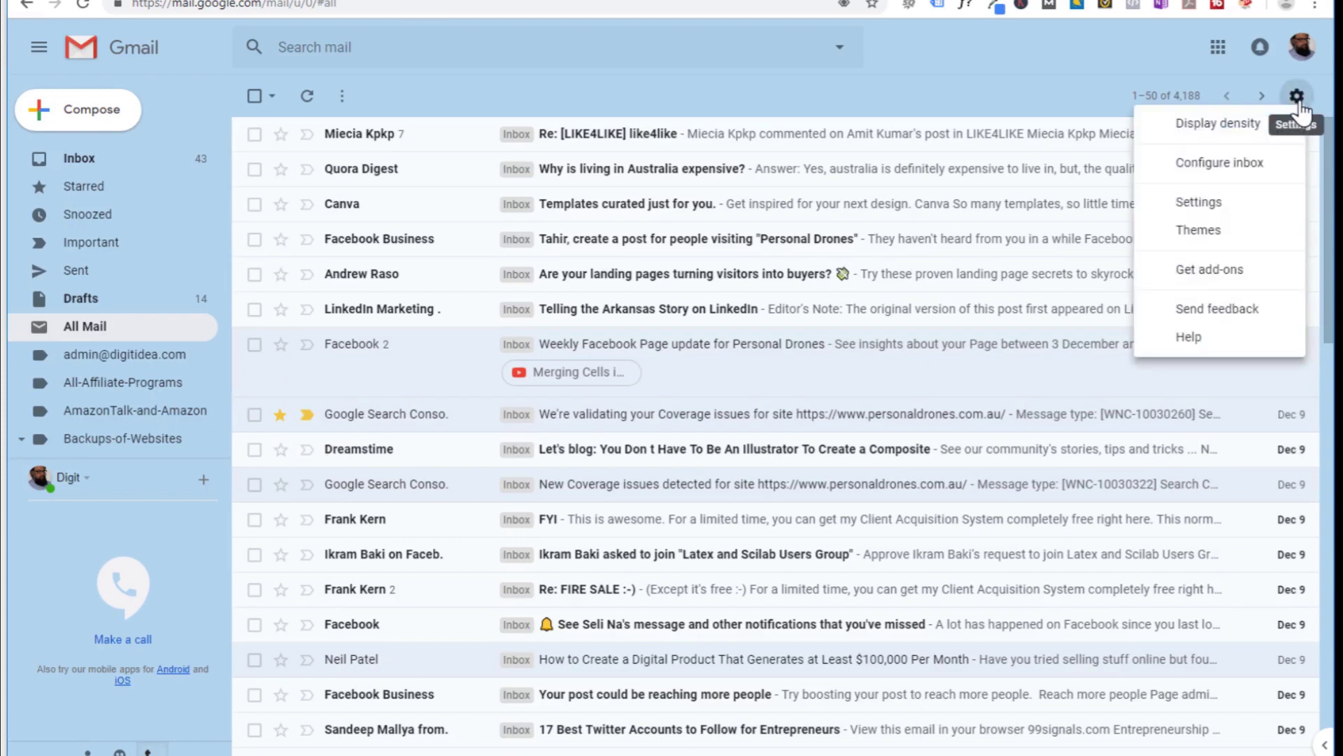
left_click(1193, 210)
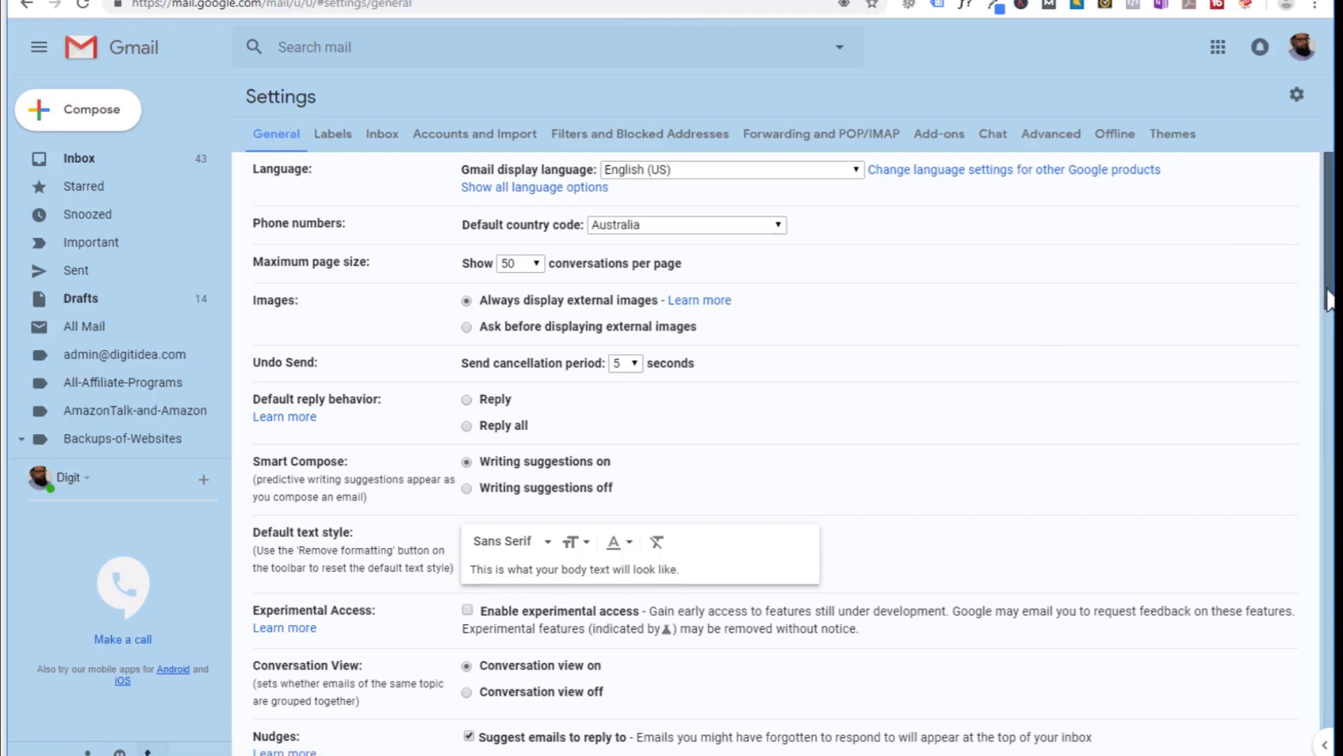
left_click_drag(1328, 301, 1328, 492)
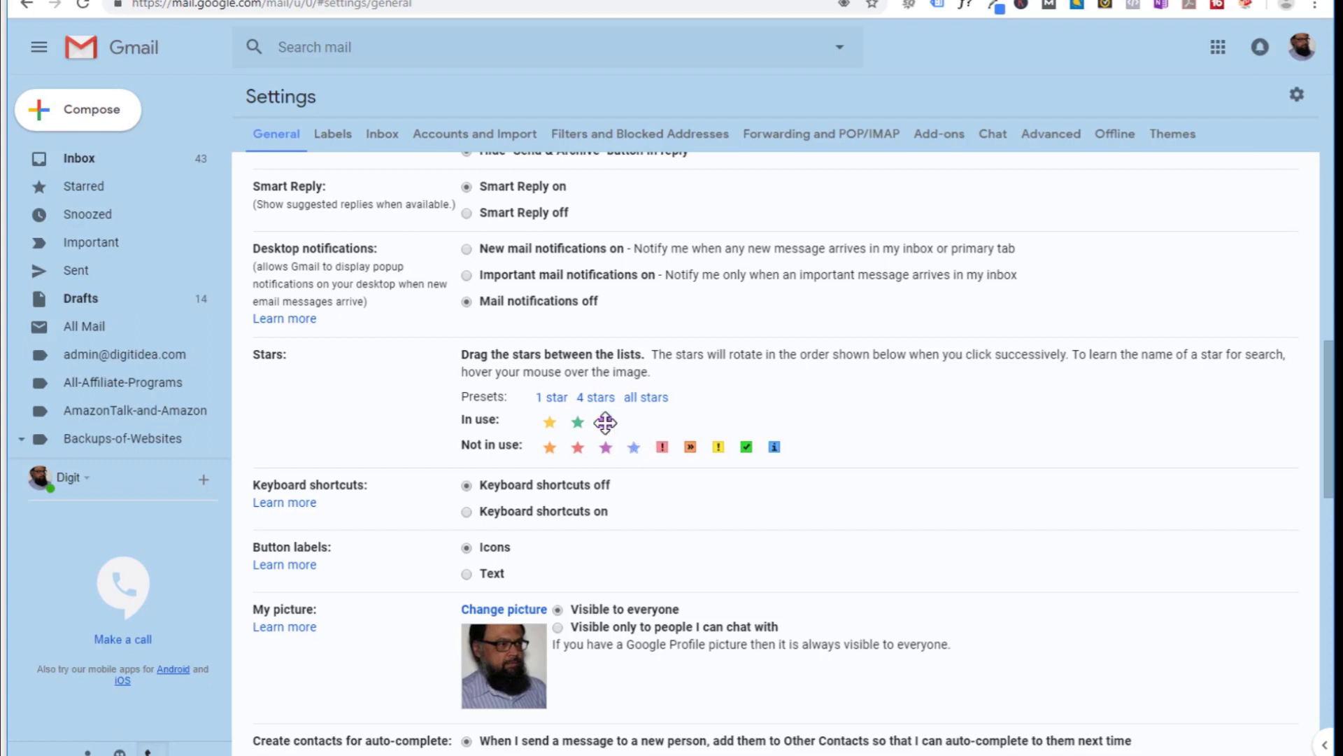
left_click_drag(633, 446, 633, 422)
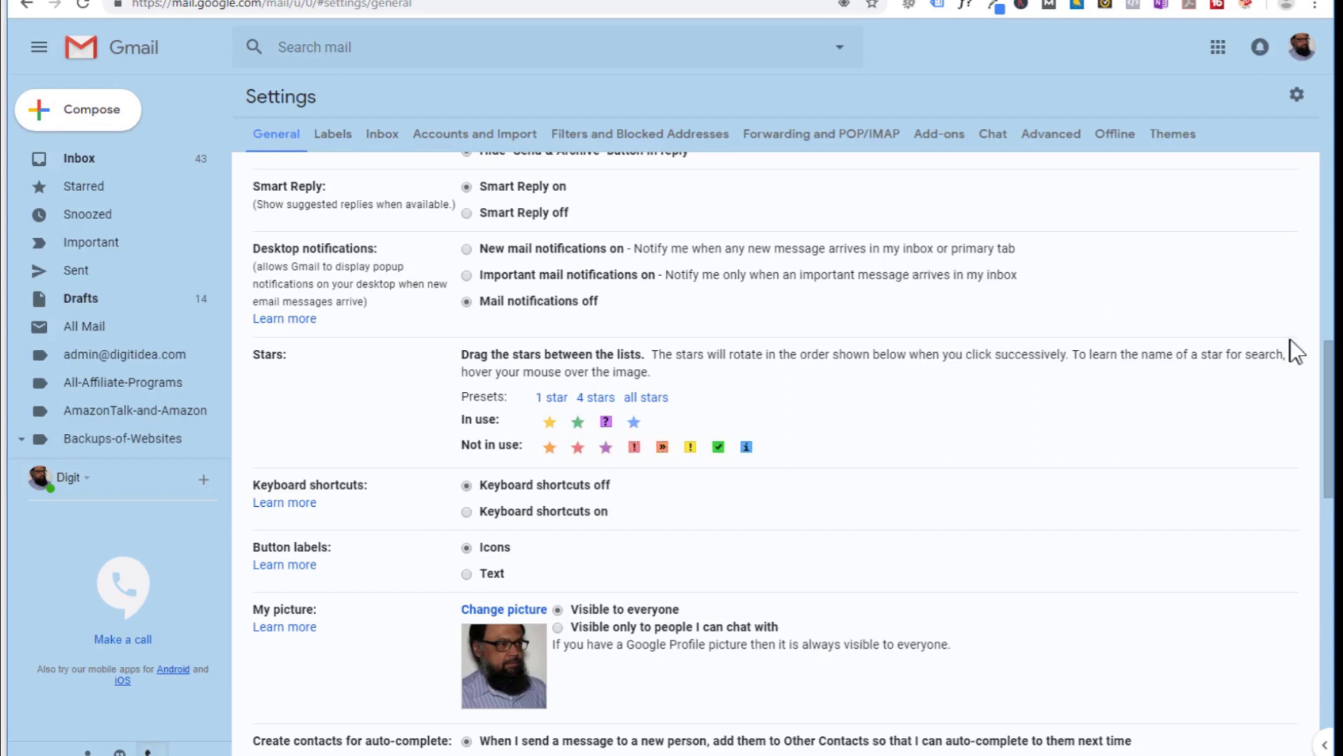
left_click_drag(1317, 354, 1311, 624)
- Save the star settings and give the YouTube Xcos comment conversation the purple-question star
left_click(779, 673)
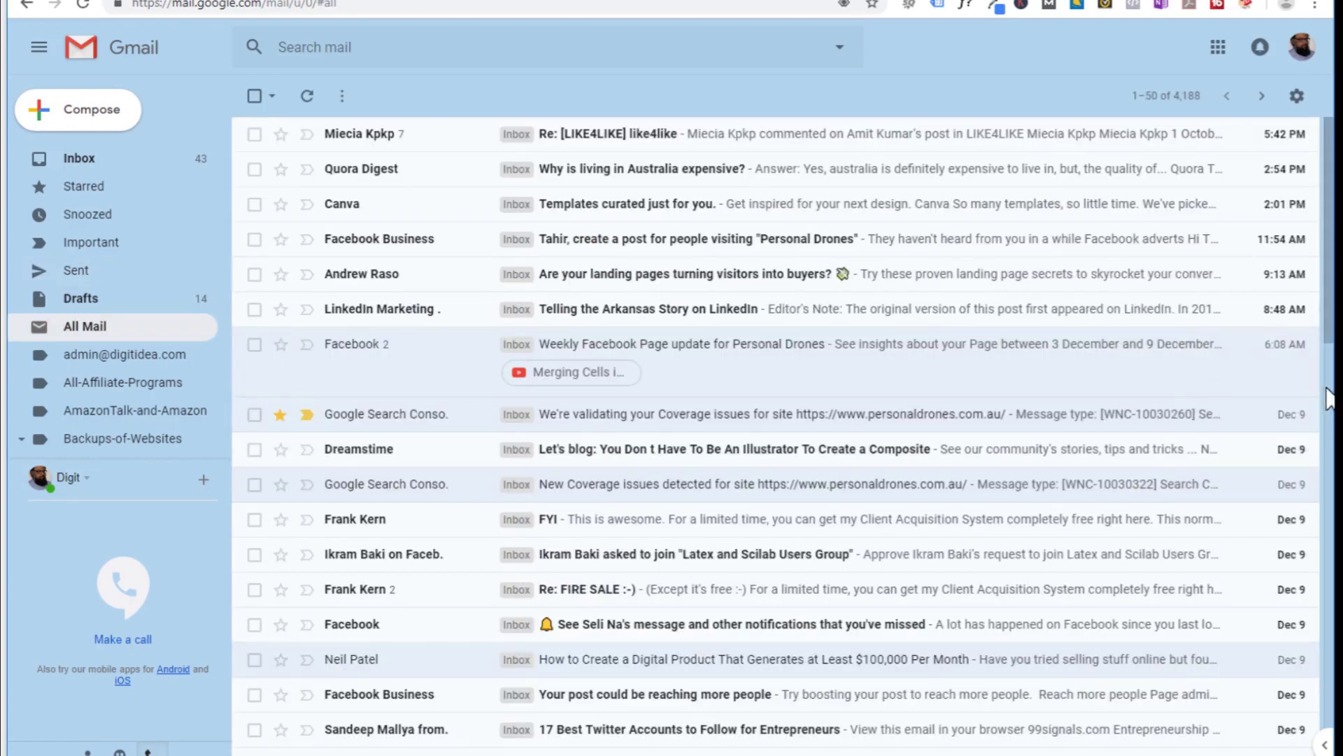
scroll(297, 474, "down", 8)
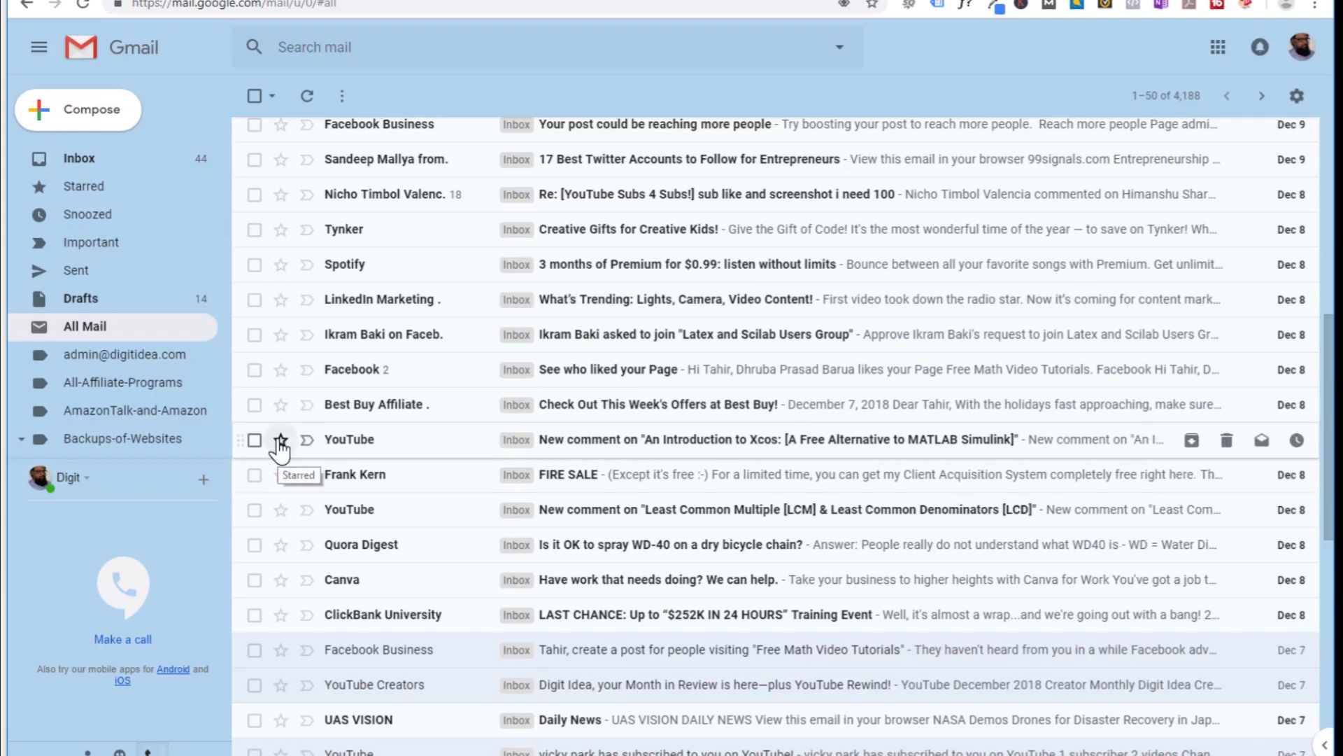
left_click(280, 441)
left_click(280, 442)
left_click(280, 442)
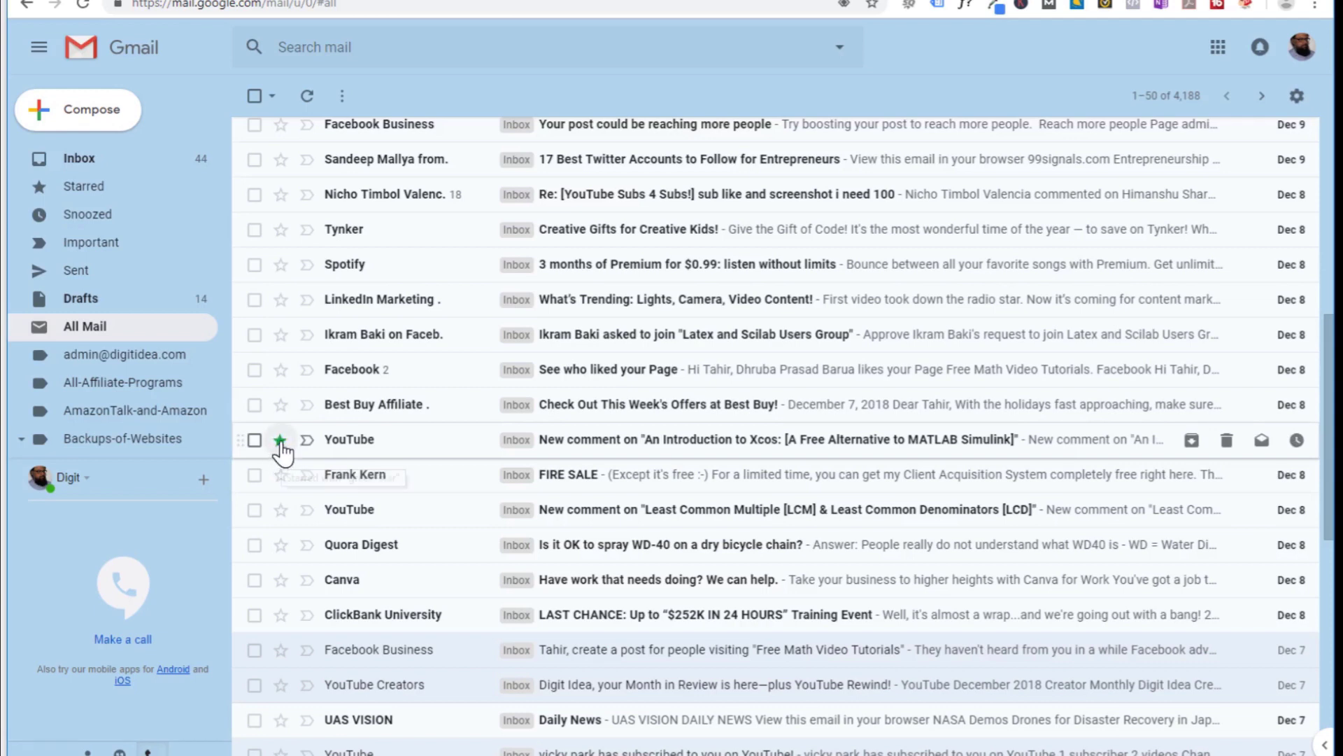
left_click(280, 441)
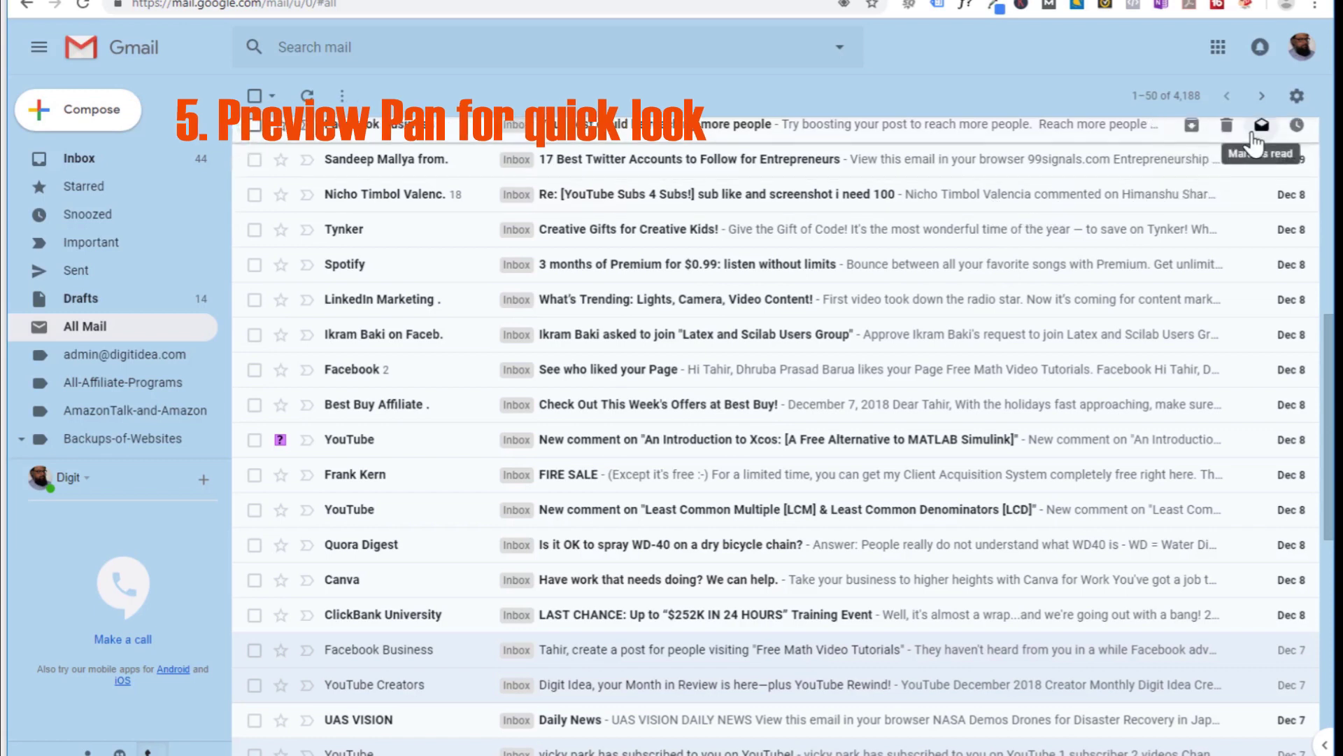
- Open Gmail's full Settings page on the General tab from the gear menu
left_click(1297, 96)
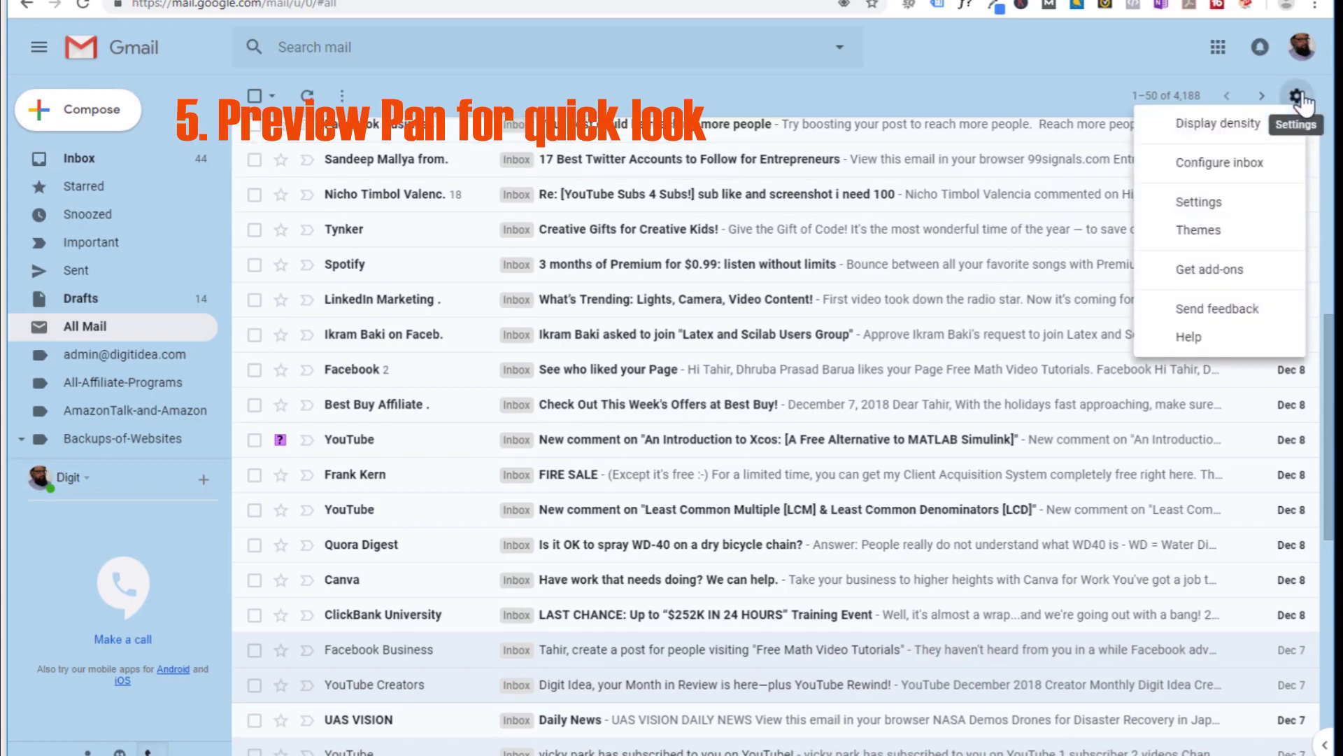
left_click(1231, 202)
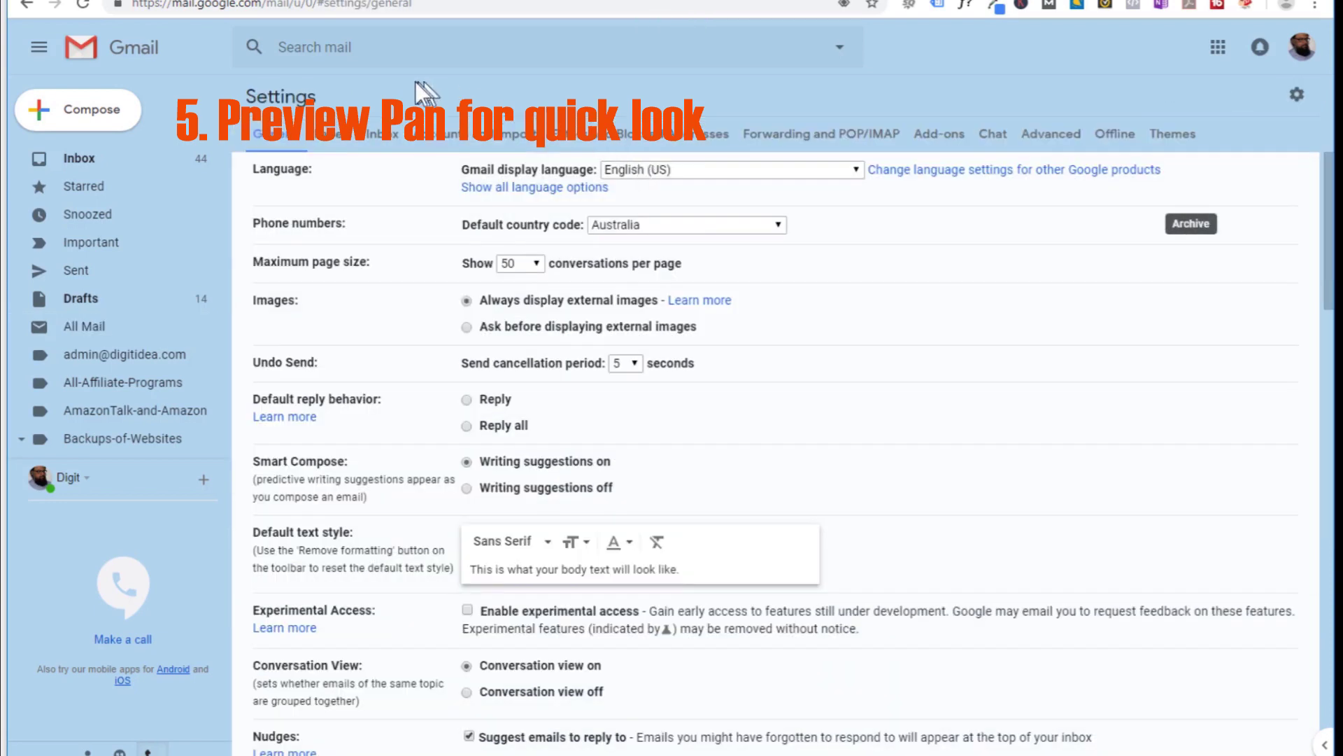
- Enable Preview Pane on the Advanced tab and save the changes
left_click(1051, 137)
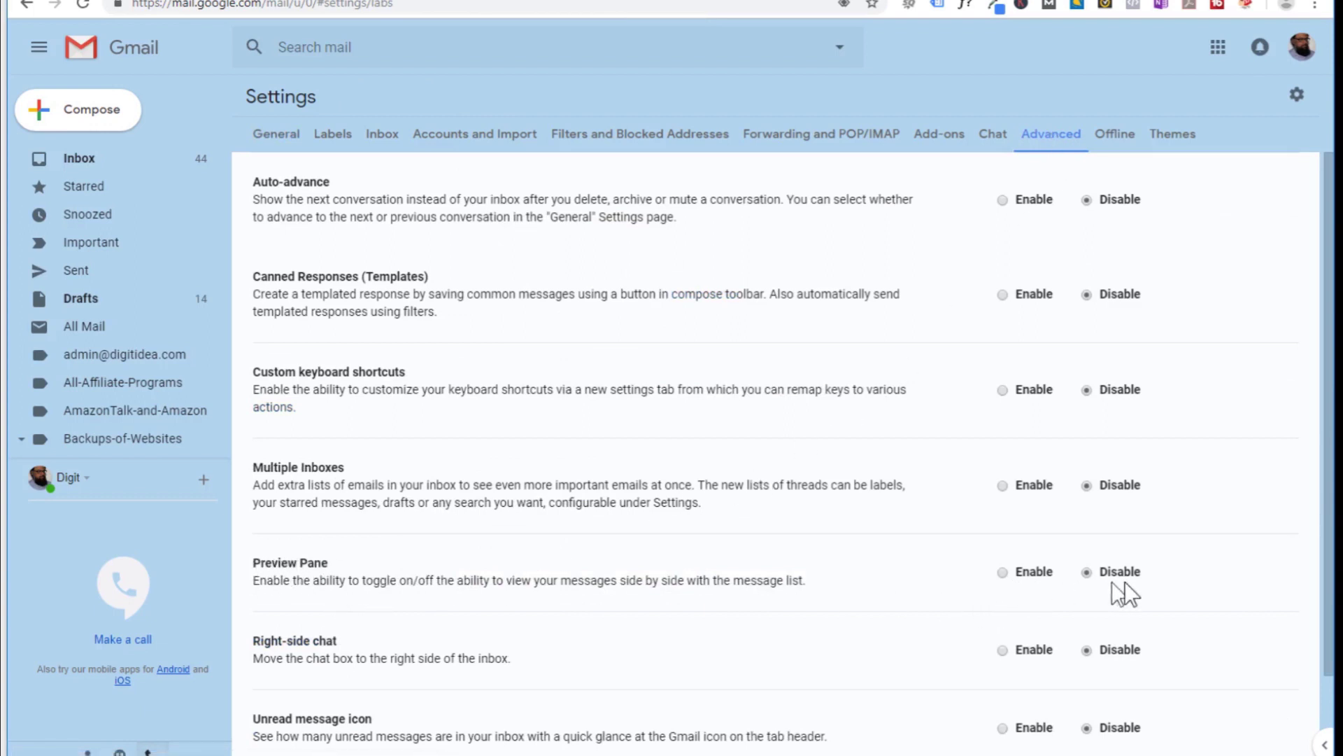
left_click(1002, 572)
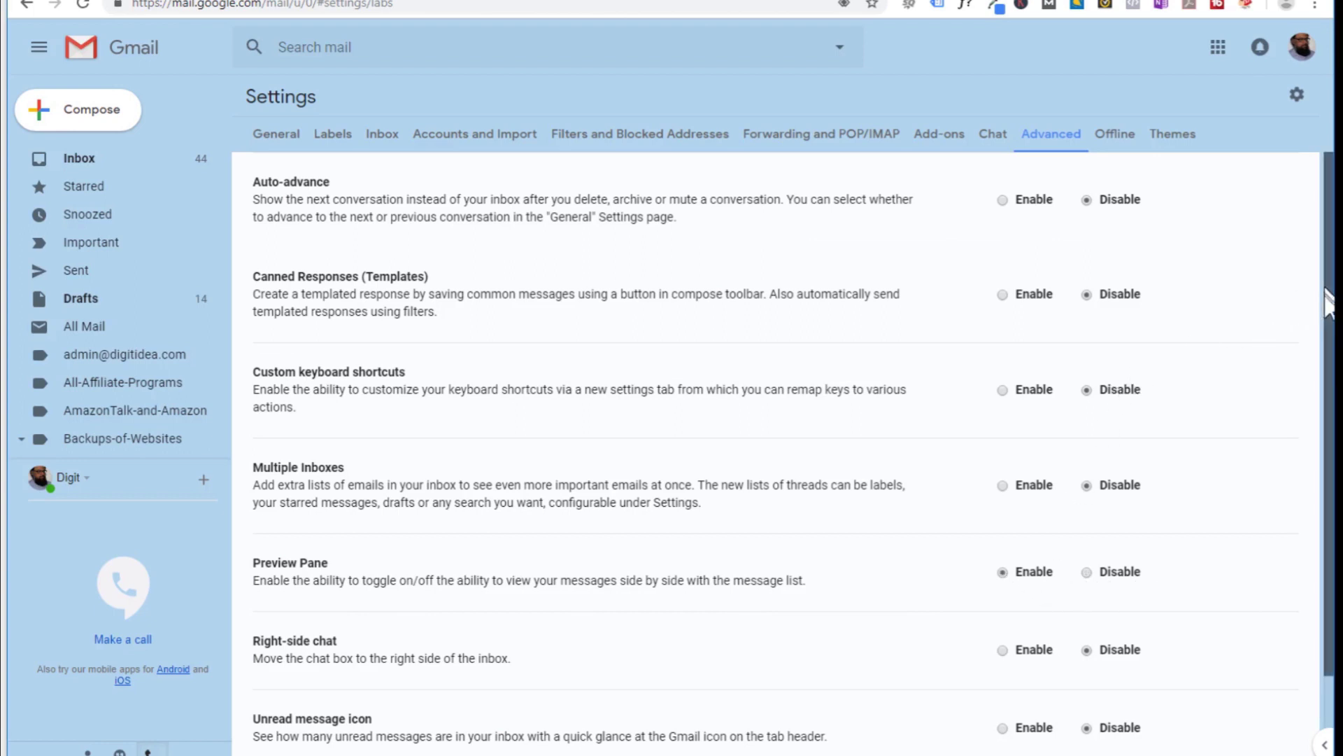
left_click_drag(1327, 301, 1325, 483)
left_click(305, 670)
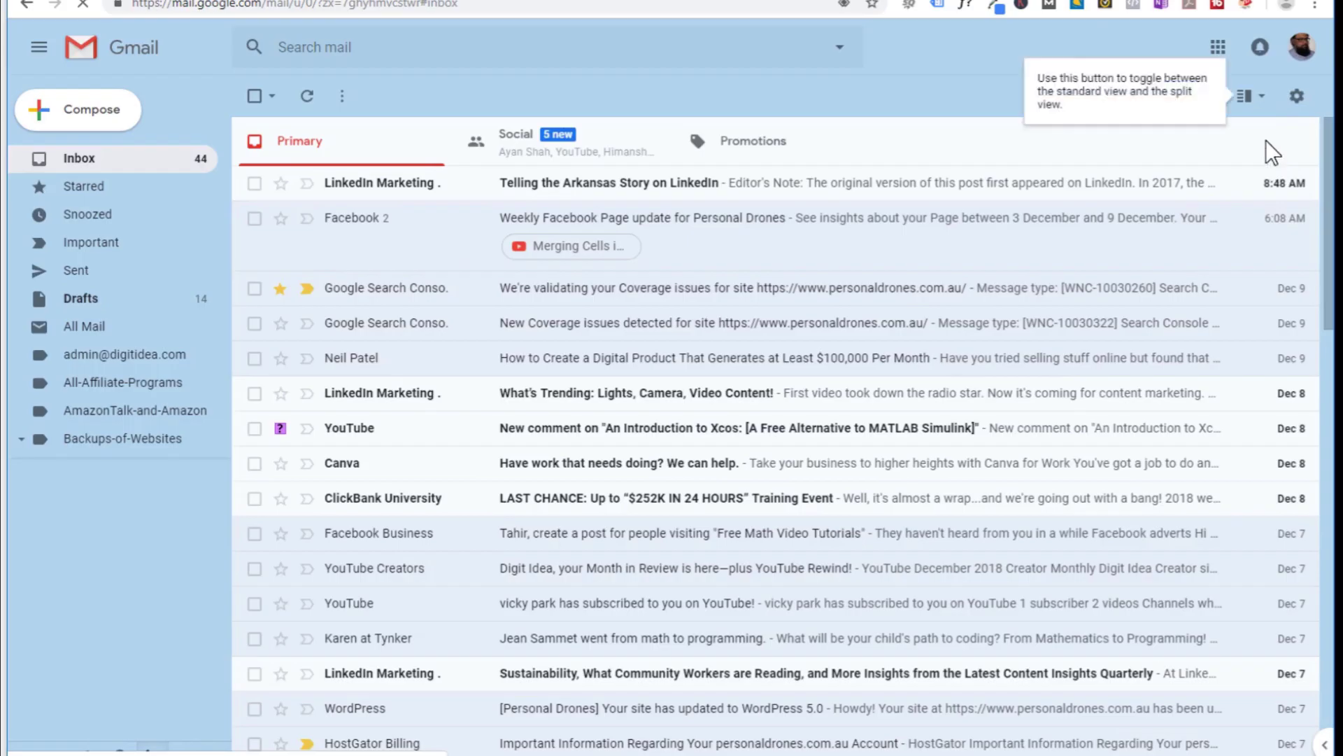
- Switch to Vertical Split, preview the Facebook and Search Console emails, then toggle split off
left_click(1264, 98)
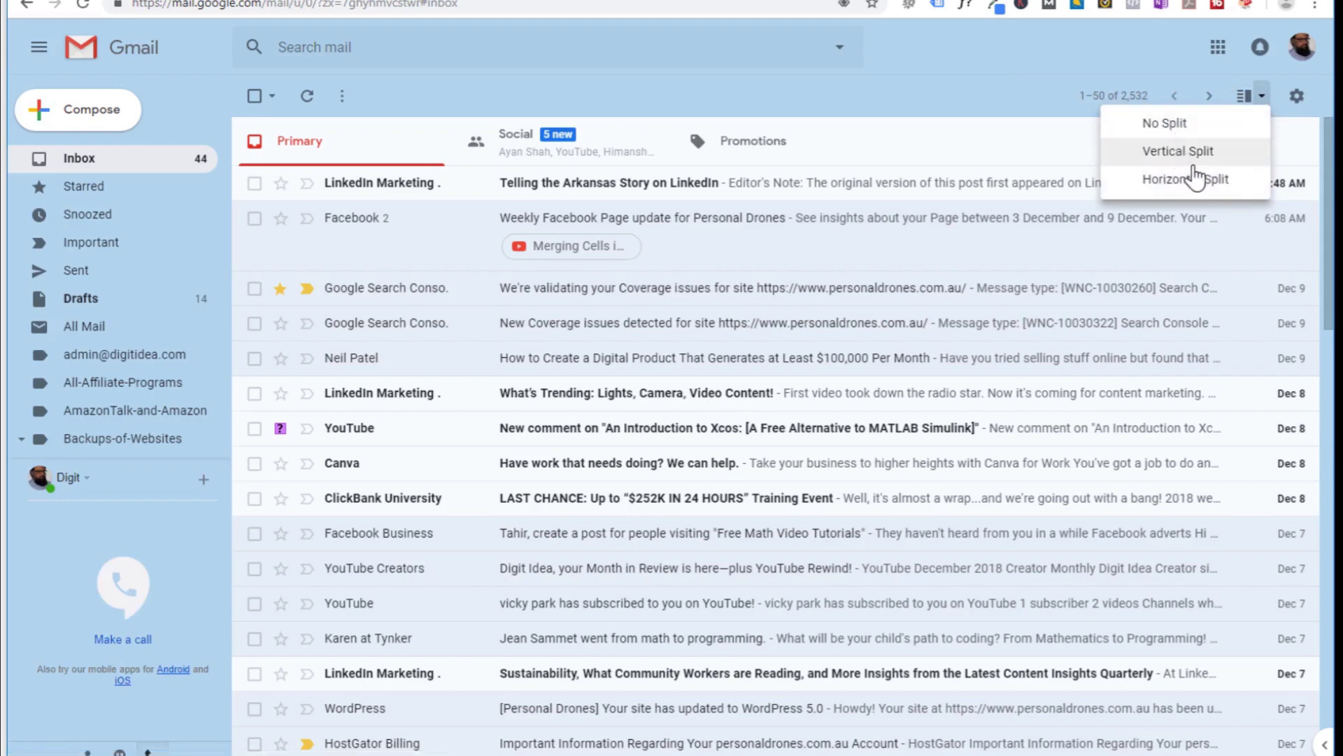
left_click(1161, 155)
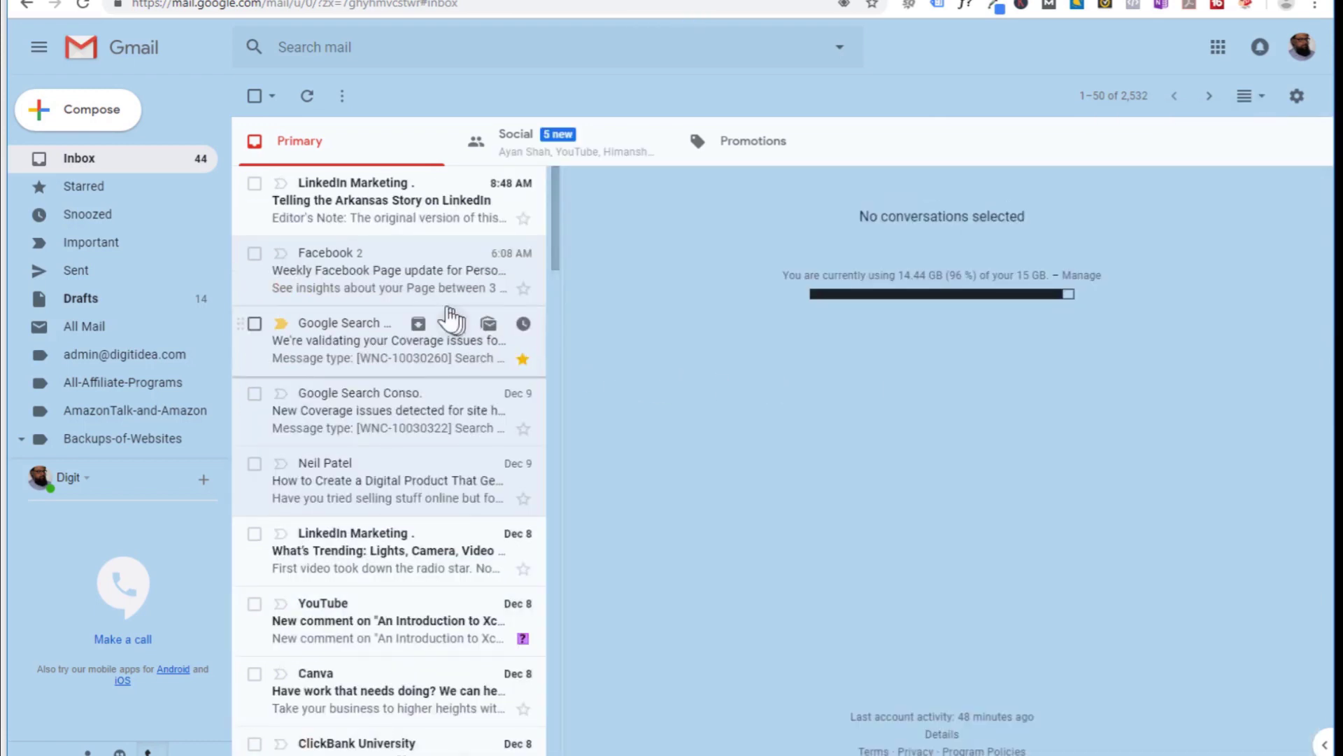
left_click(389, 272)
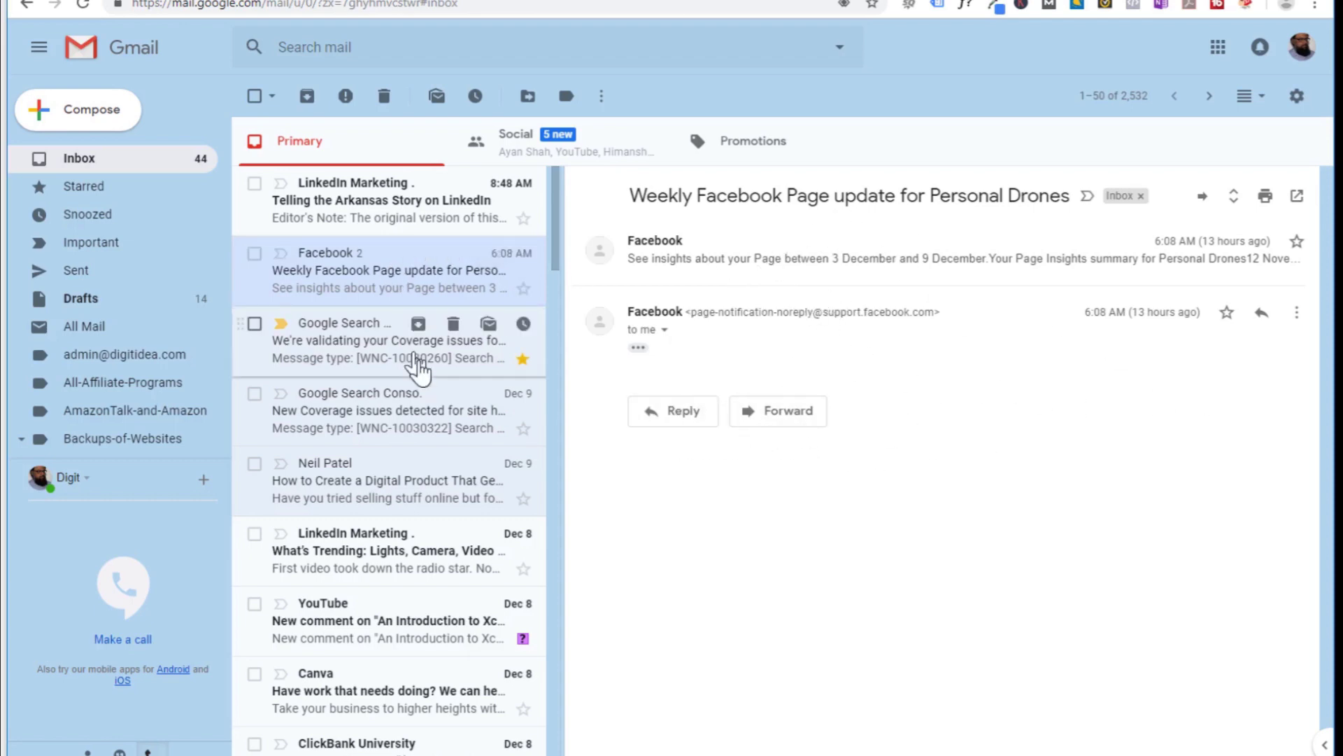
left_click(399, 342)
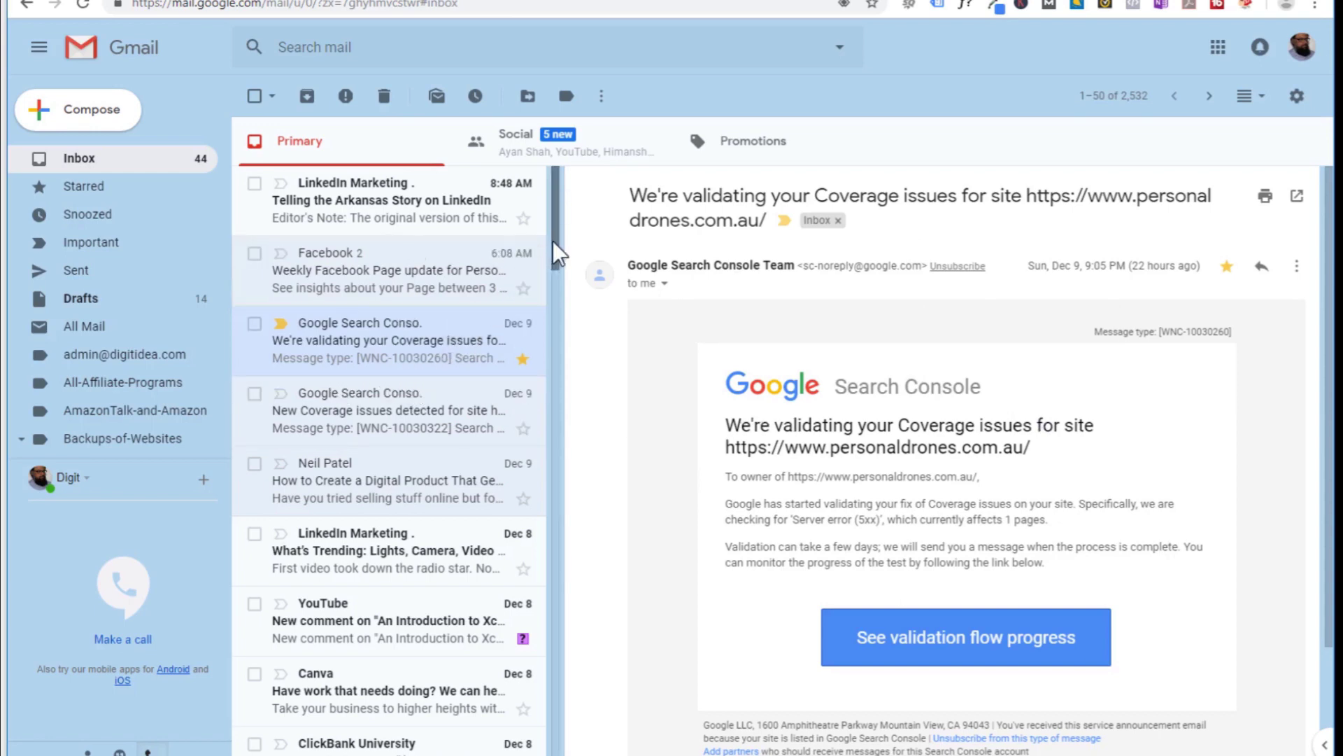
left_click(1258, 105)
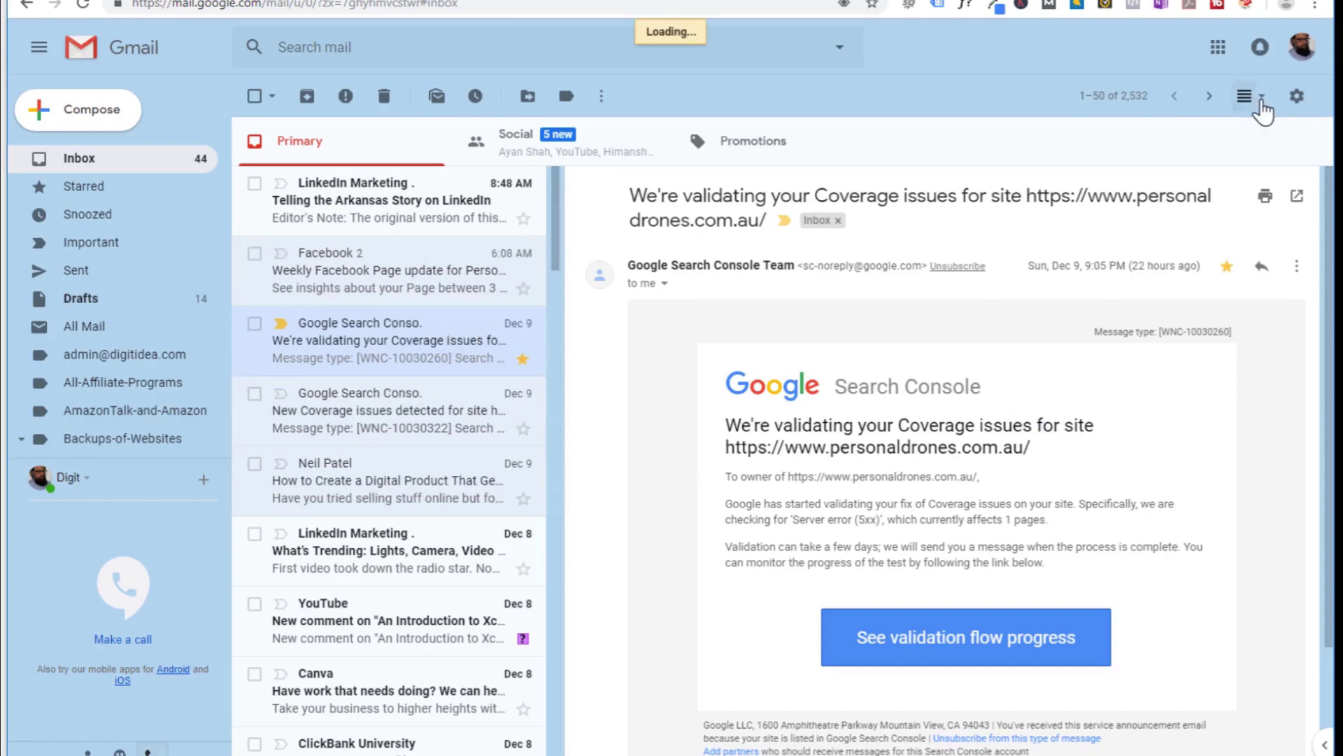
- Replace the side-by-side reading pane by choosing the Horizontal Split layout
left_click(1262, 102)
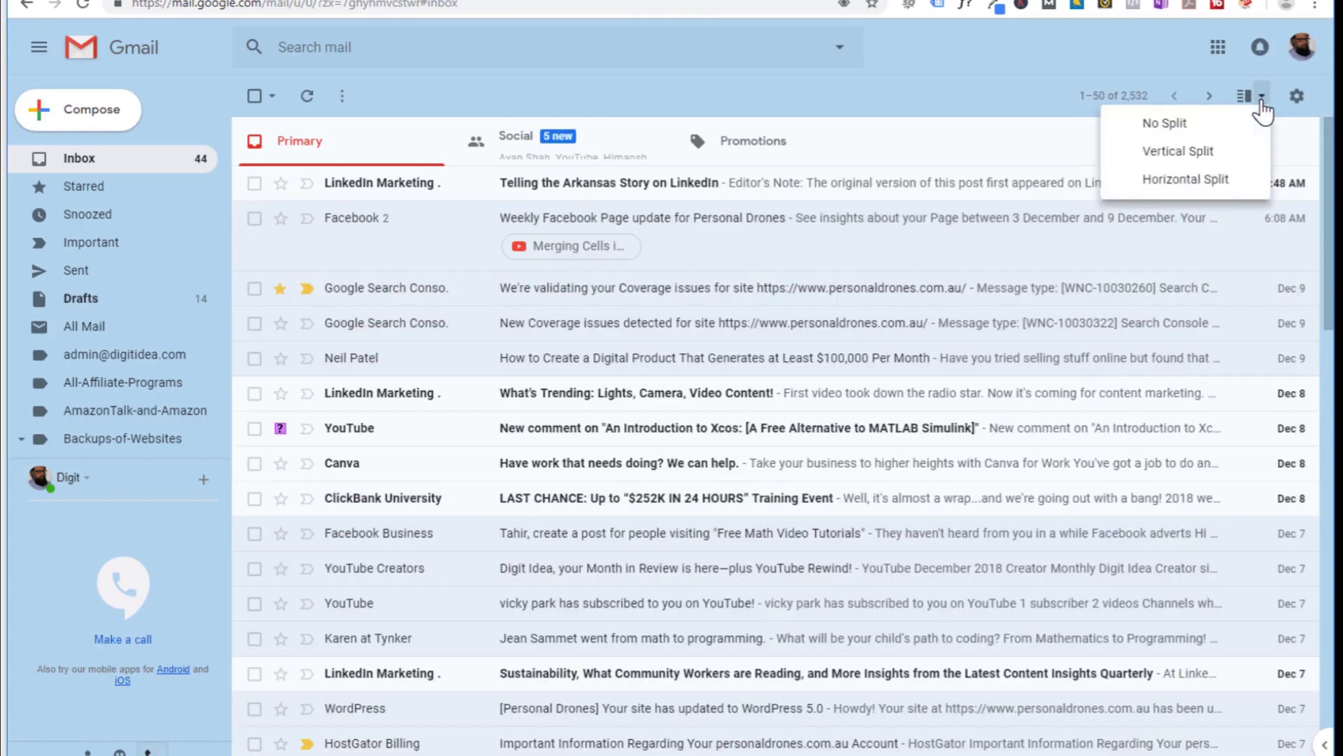
left_click(1143, 180)
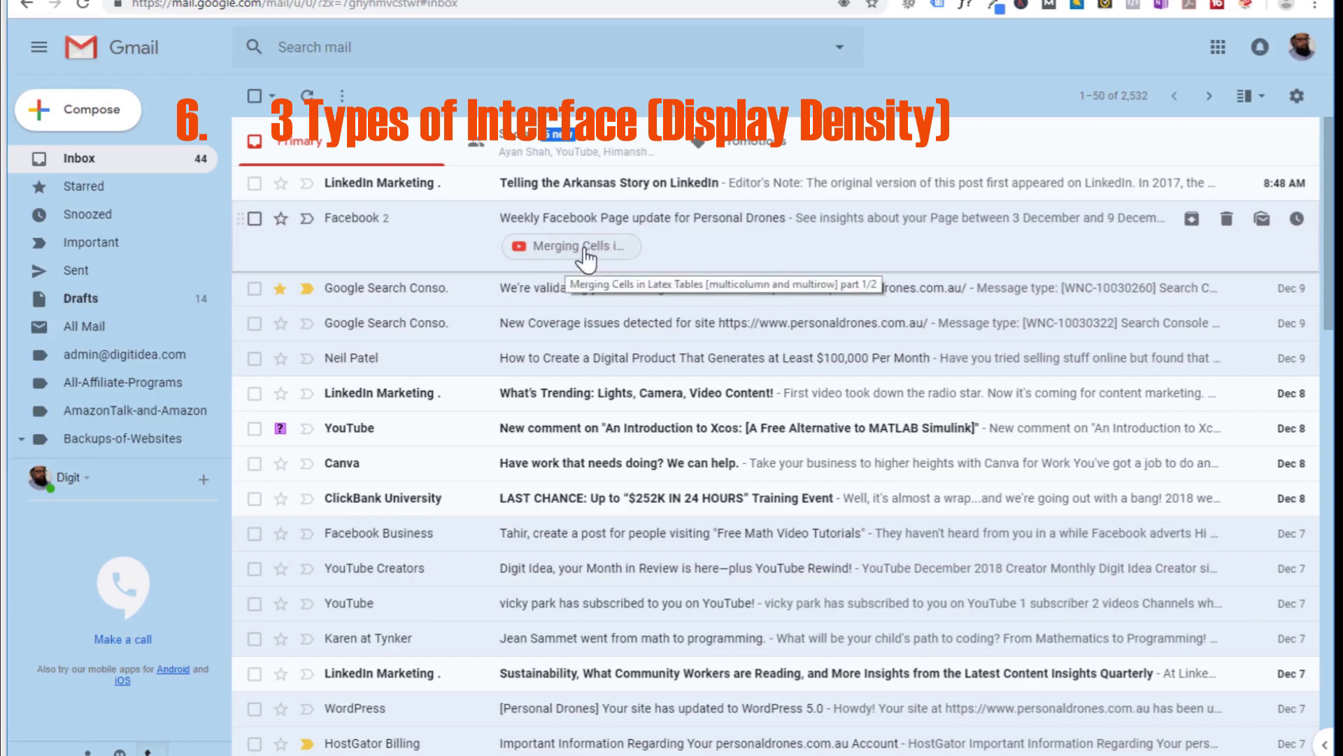
left_click(1297, 96)
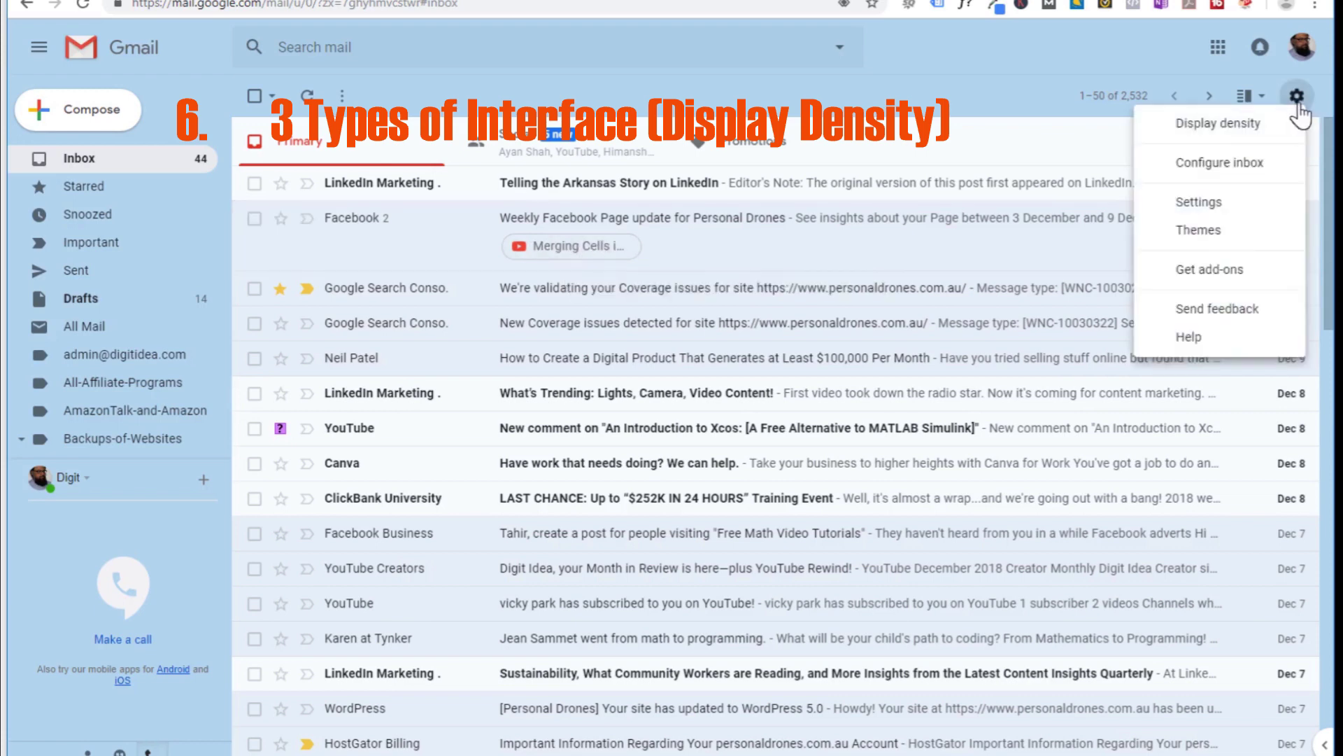
left_click(1217, 123)
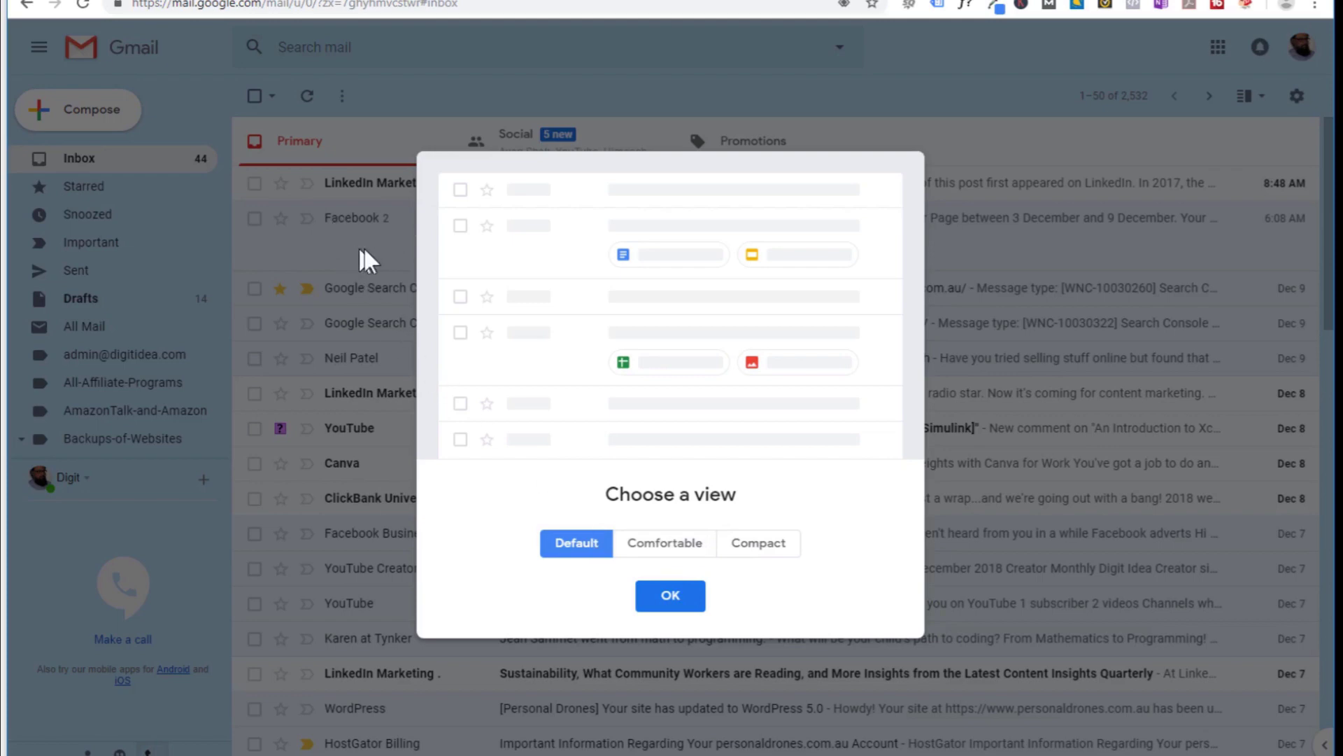
left_click(687, 593)
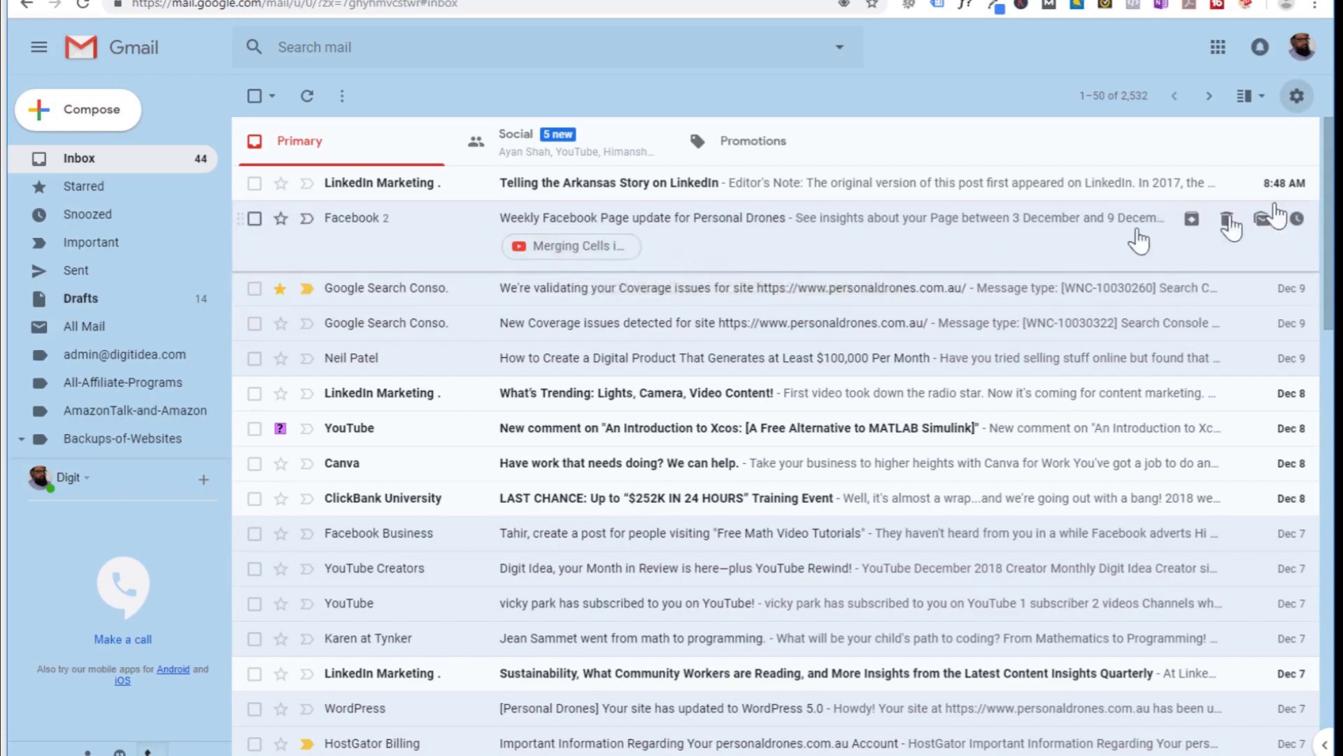
left_click(1297, 96)
- Apply Comfortable display density to the inbox
left_click(1240, 135)
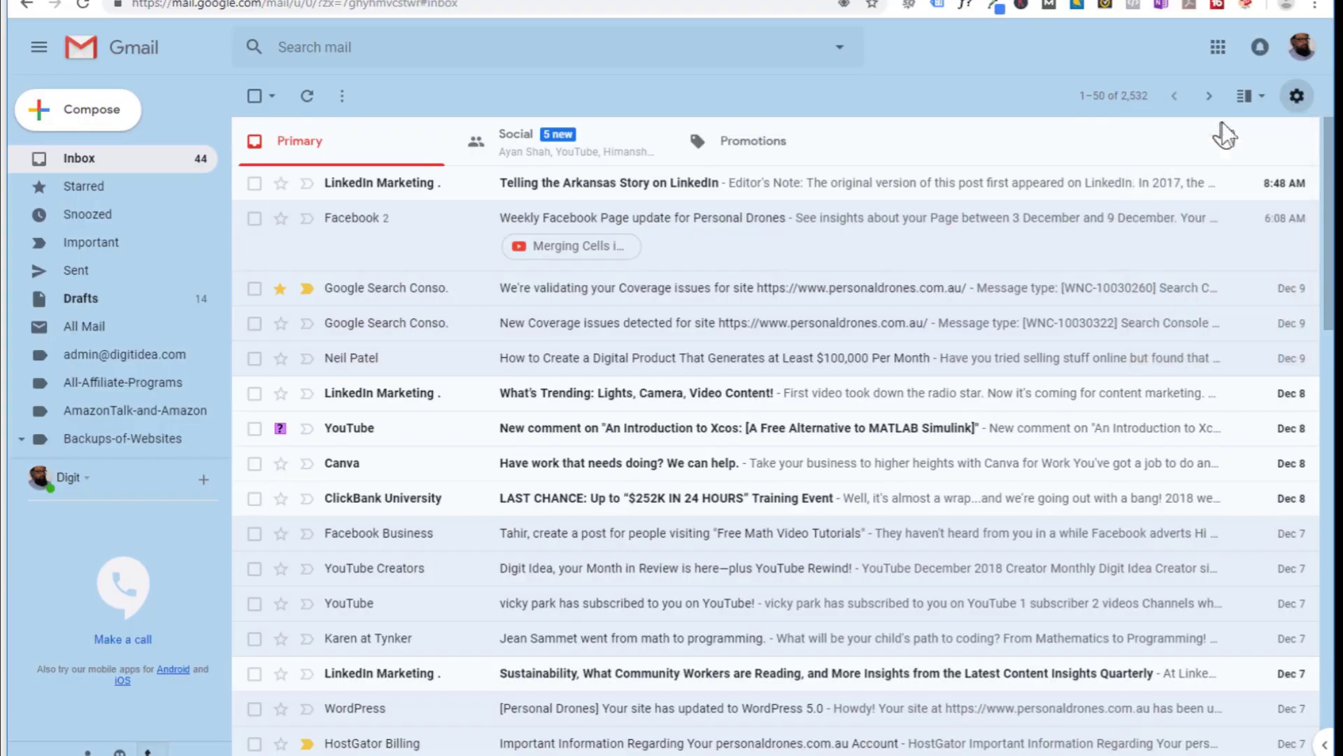
left_click(669, 546)
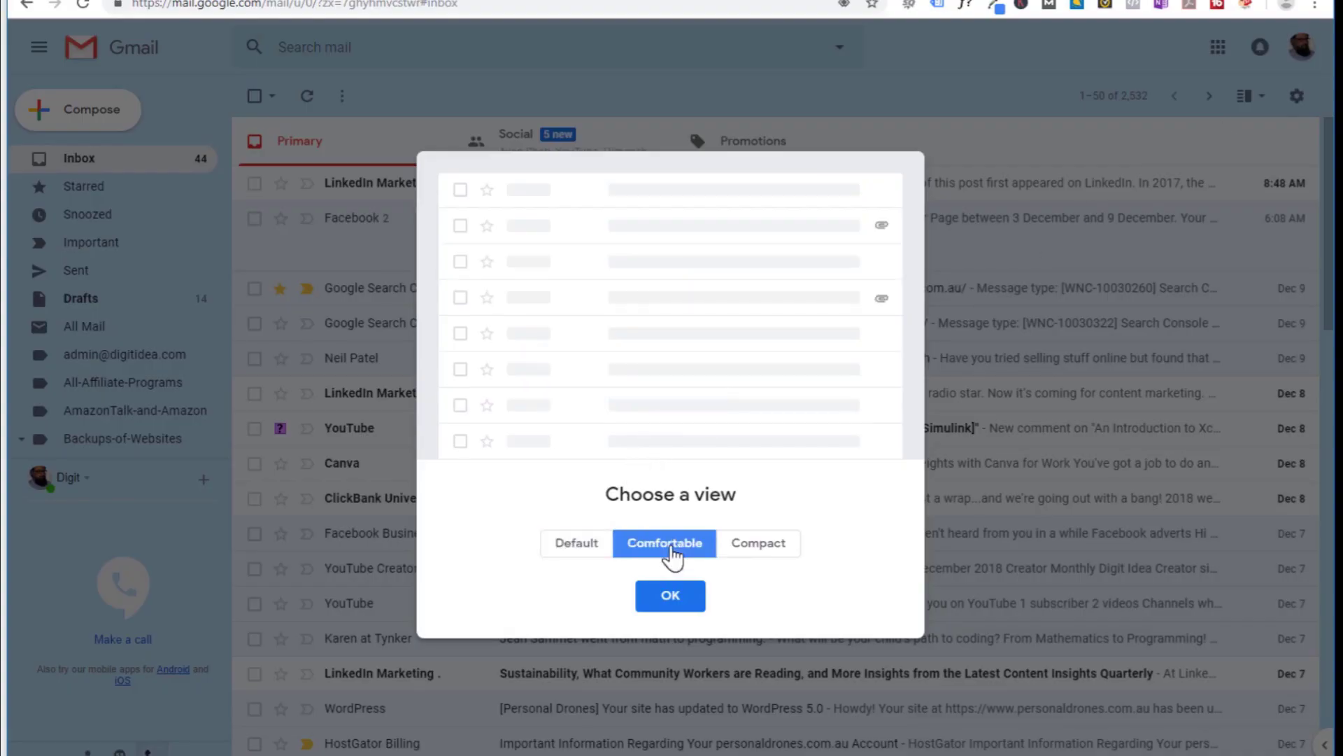
left_click(672, 598)
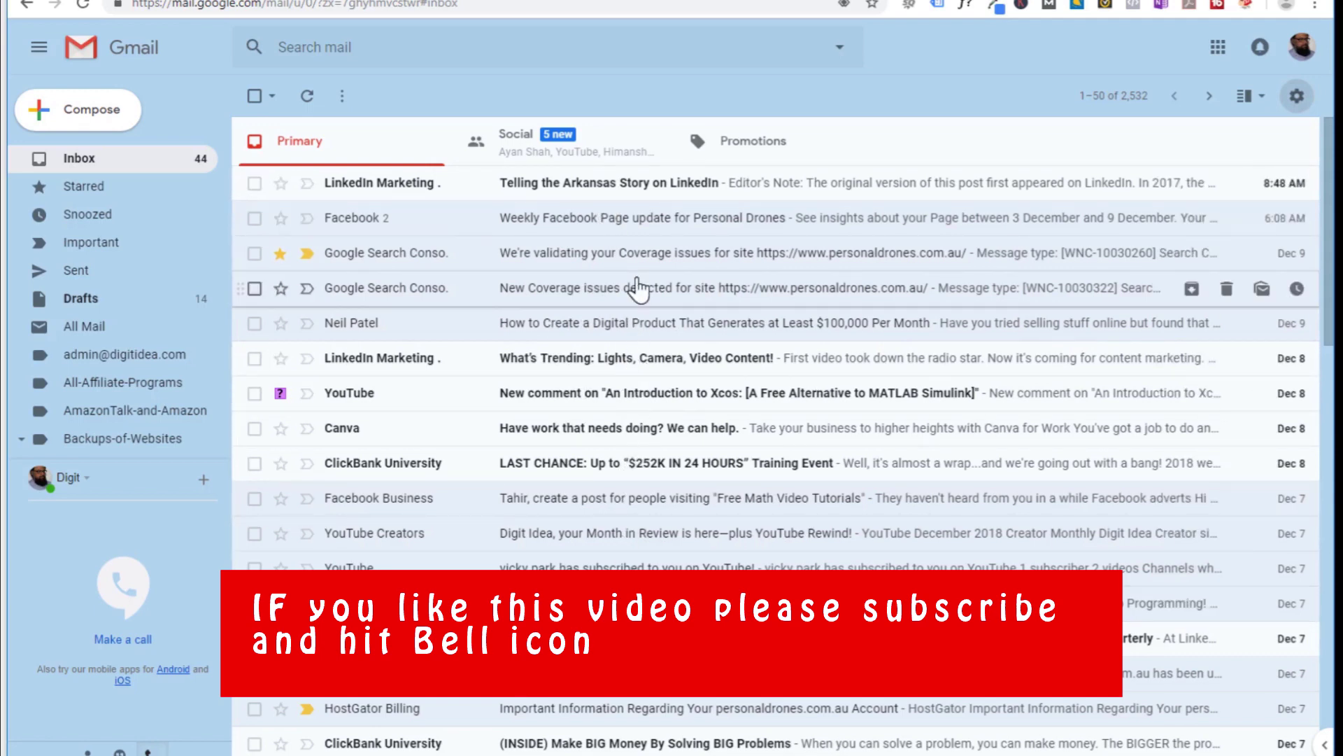
- Switch the inbox display density to Compact from quick settings
left_click(1297, 96)
left_click(1239, 126)
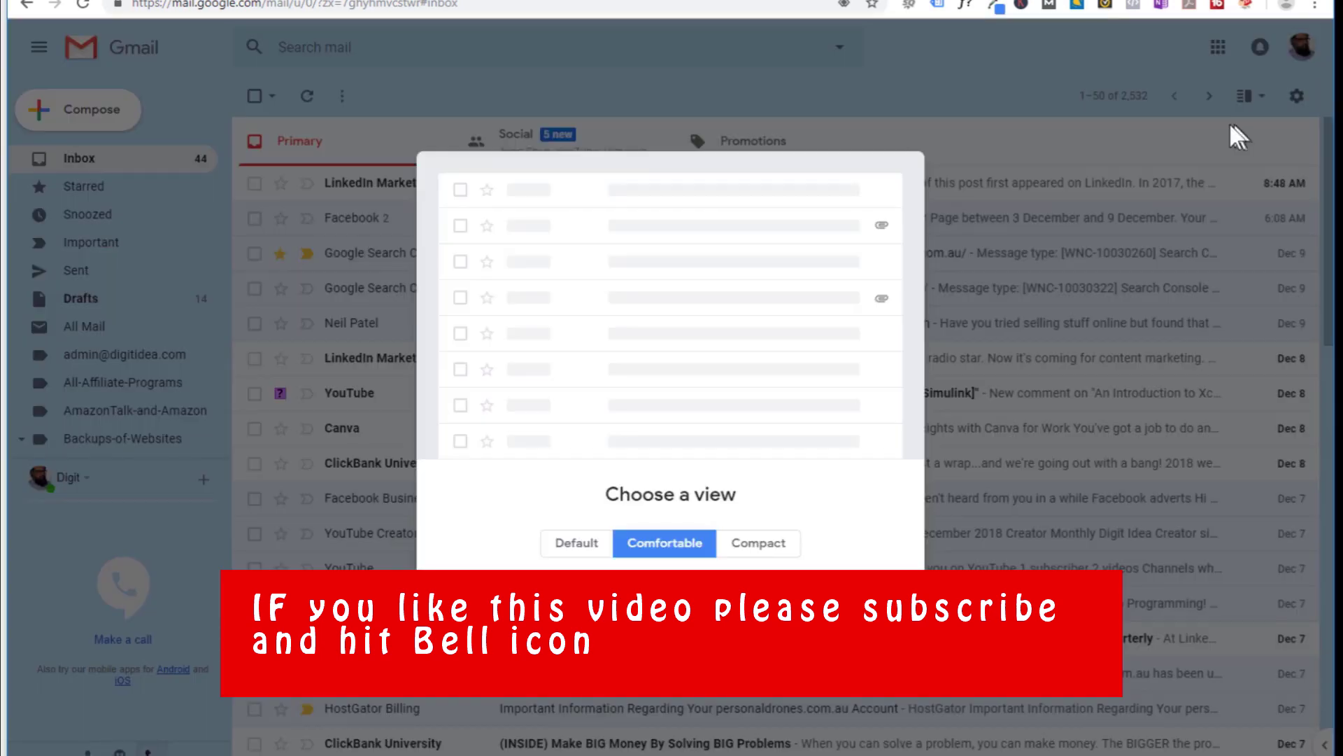
left_click(775, 546)
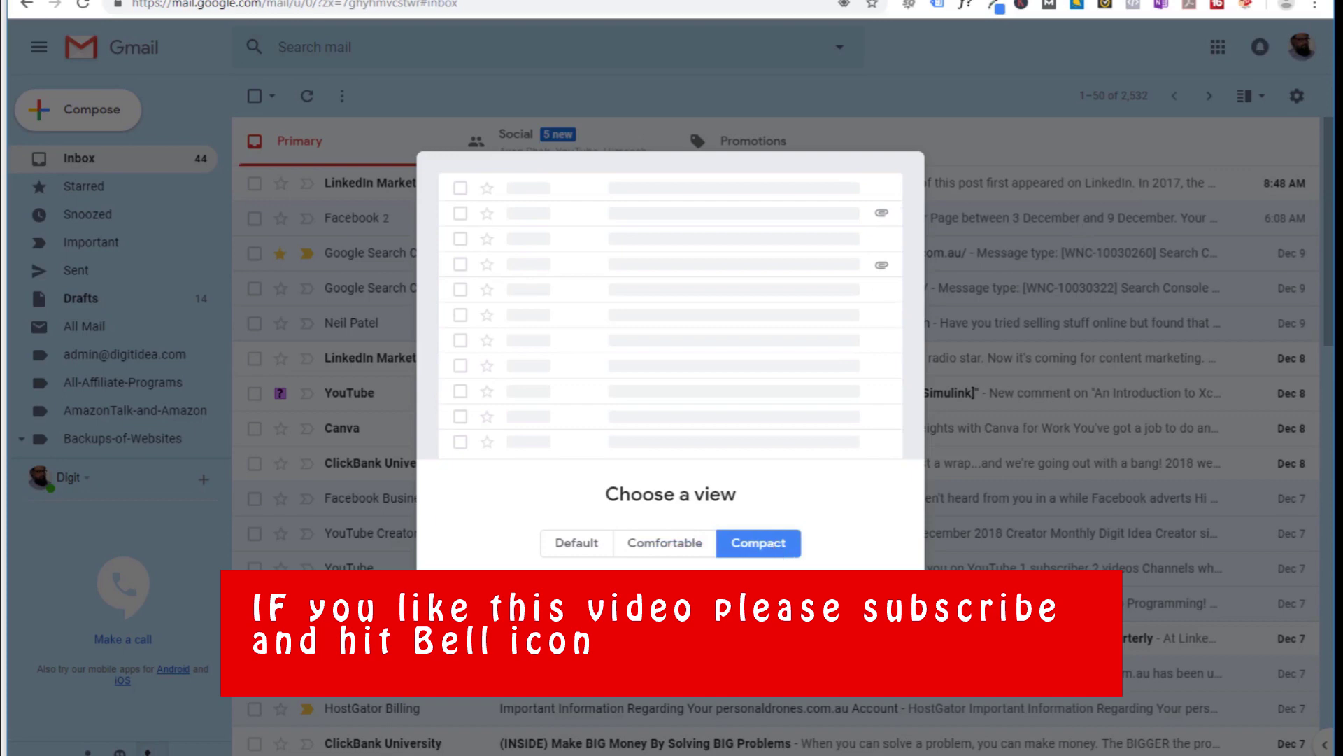
left_click(889, 607)
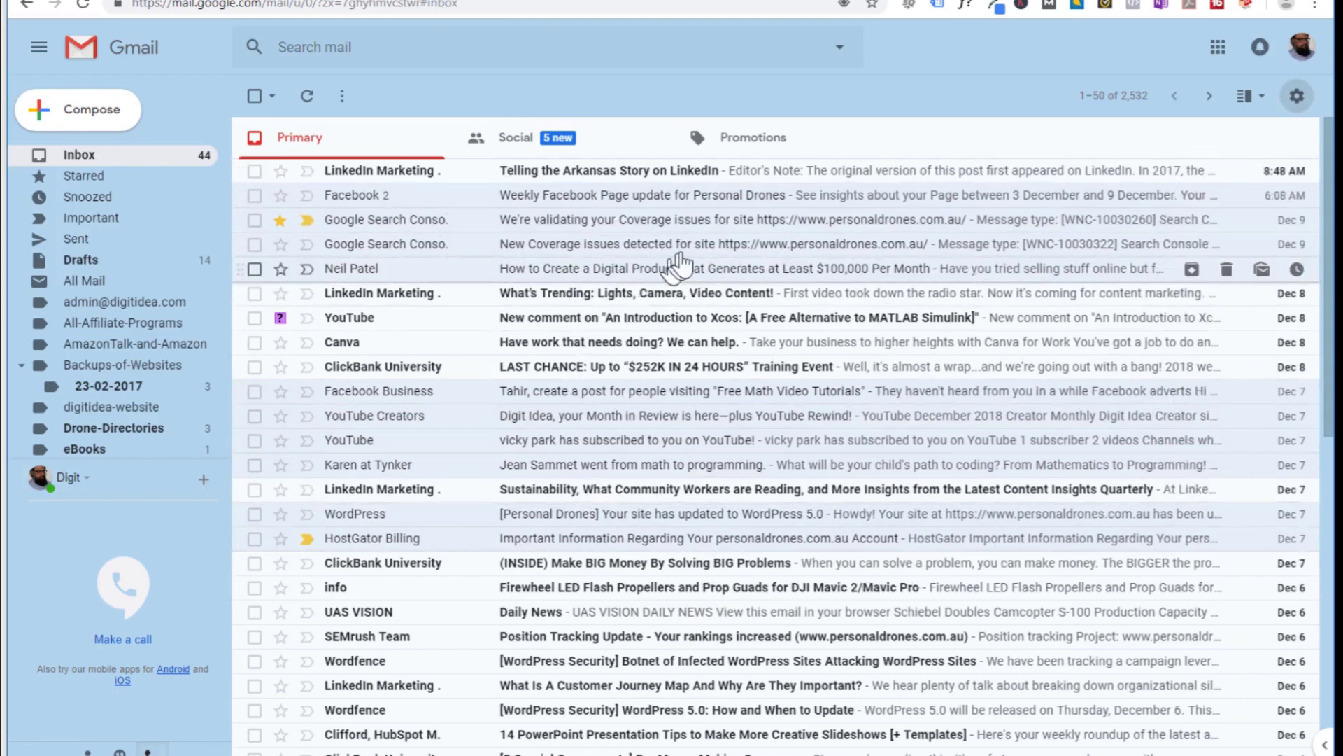
- Reopen Display density from the gear menu and select Comfortable in Choose a view
left_click(1296, 105)
left_click(1195, 126)
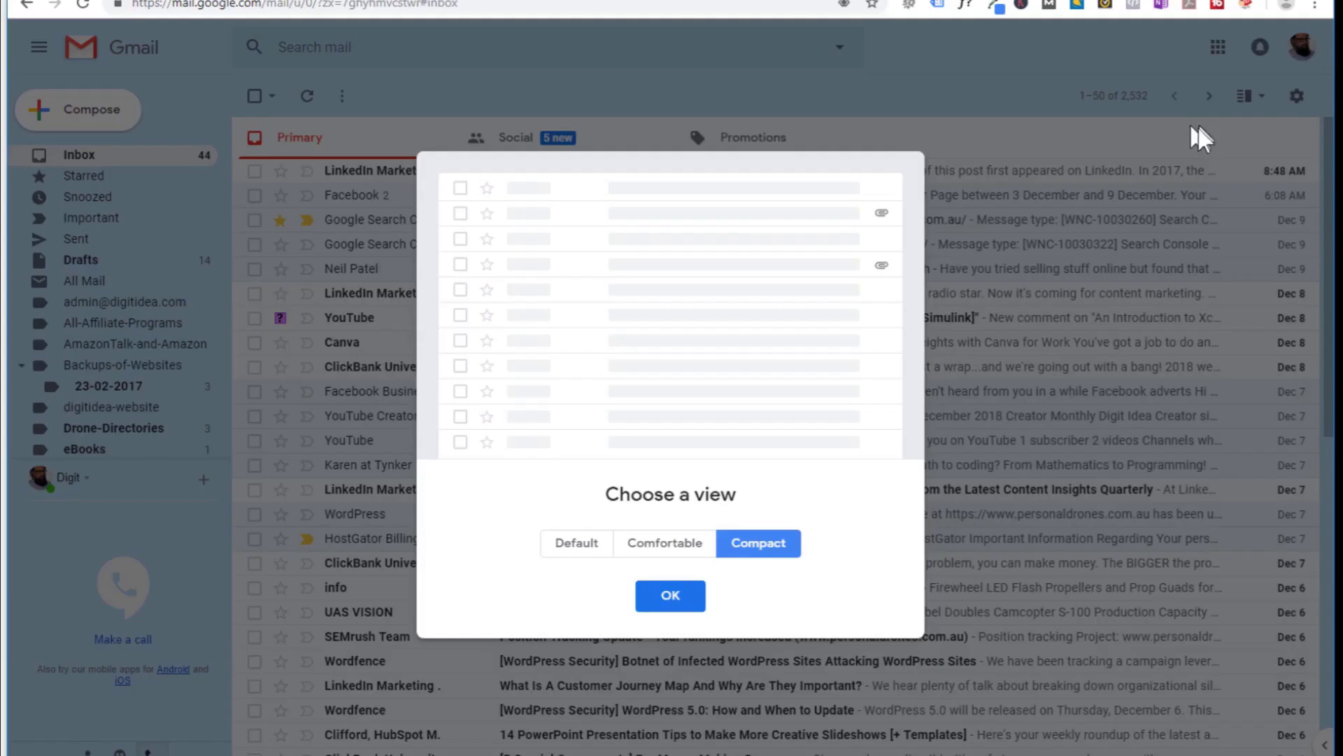
left_click(656, 550)
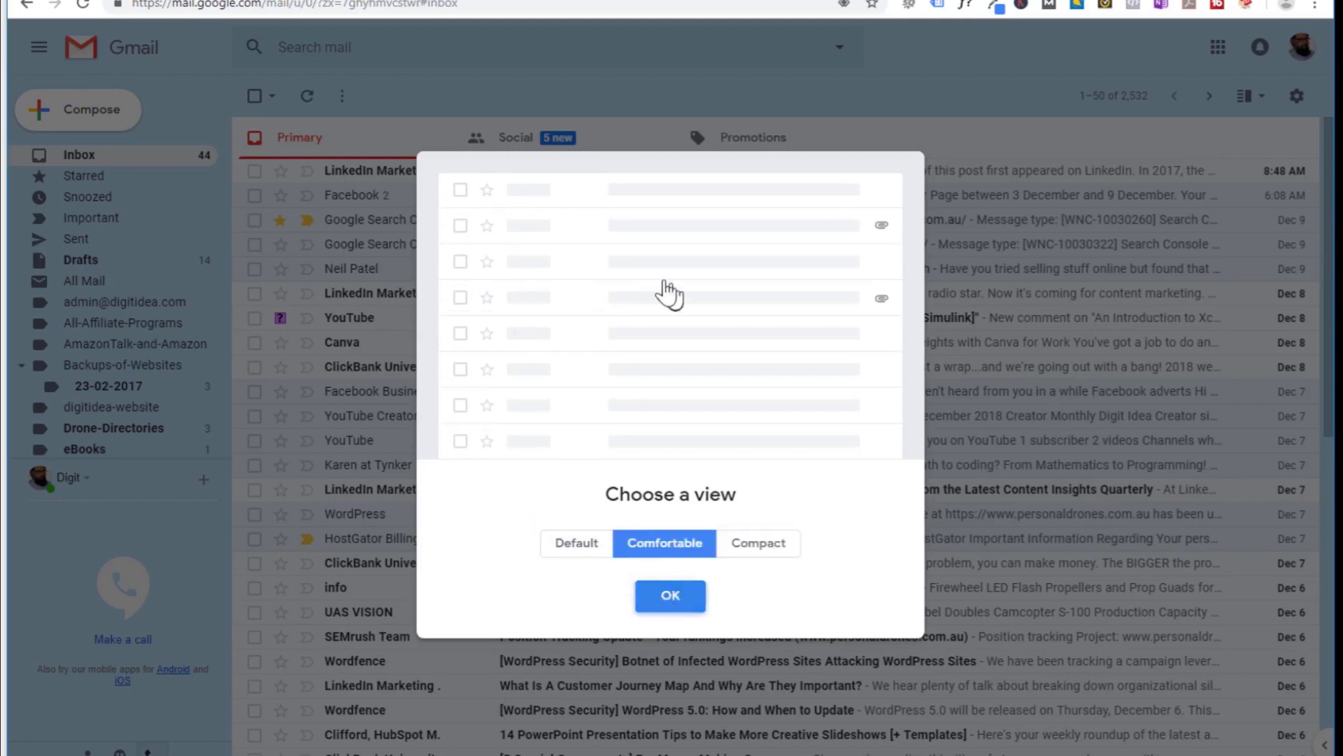